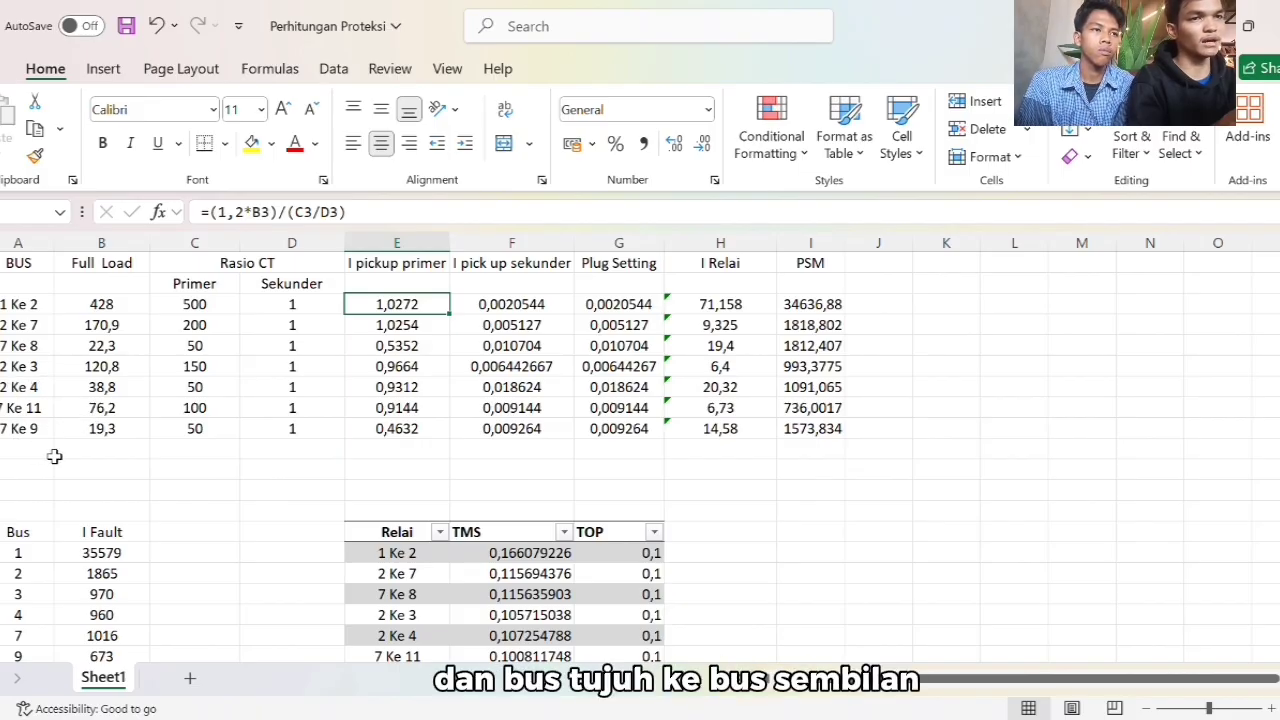
# Inspect the full load, CT ratio, primary and secondary pickup current, and plug setting entries for relay 1 Ke 2
pyautogui.click(110, 306)
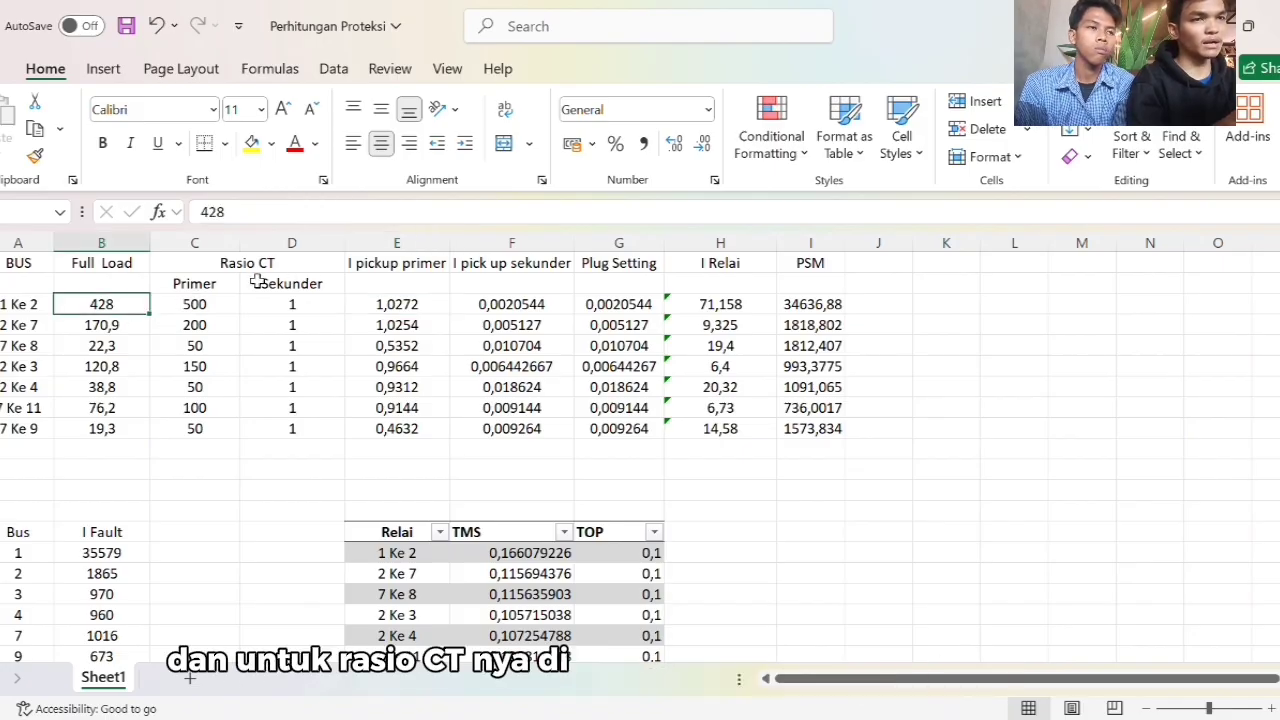
pyautogui.click(209, 290)
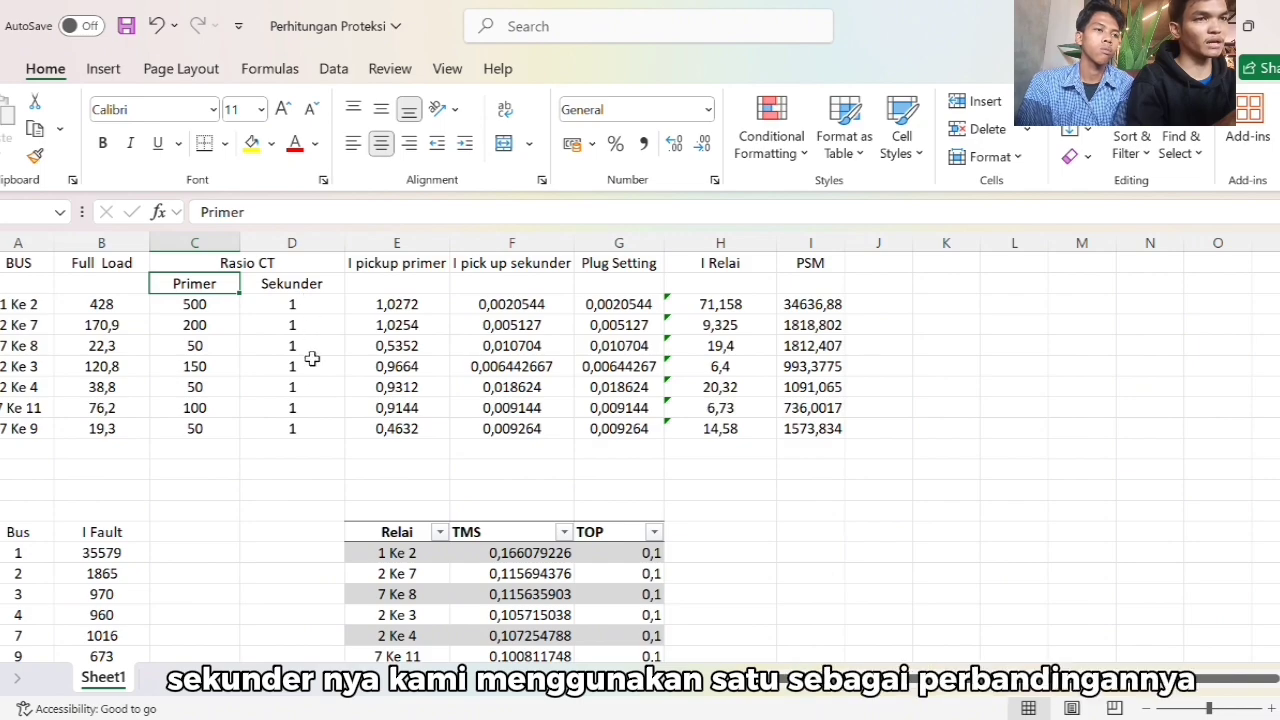
pyautogui.click(416, 280)
pyautogui.click(413, 305)
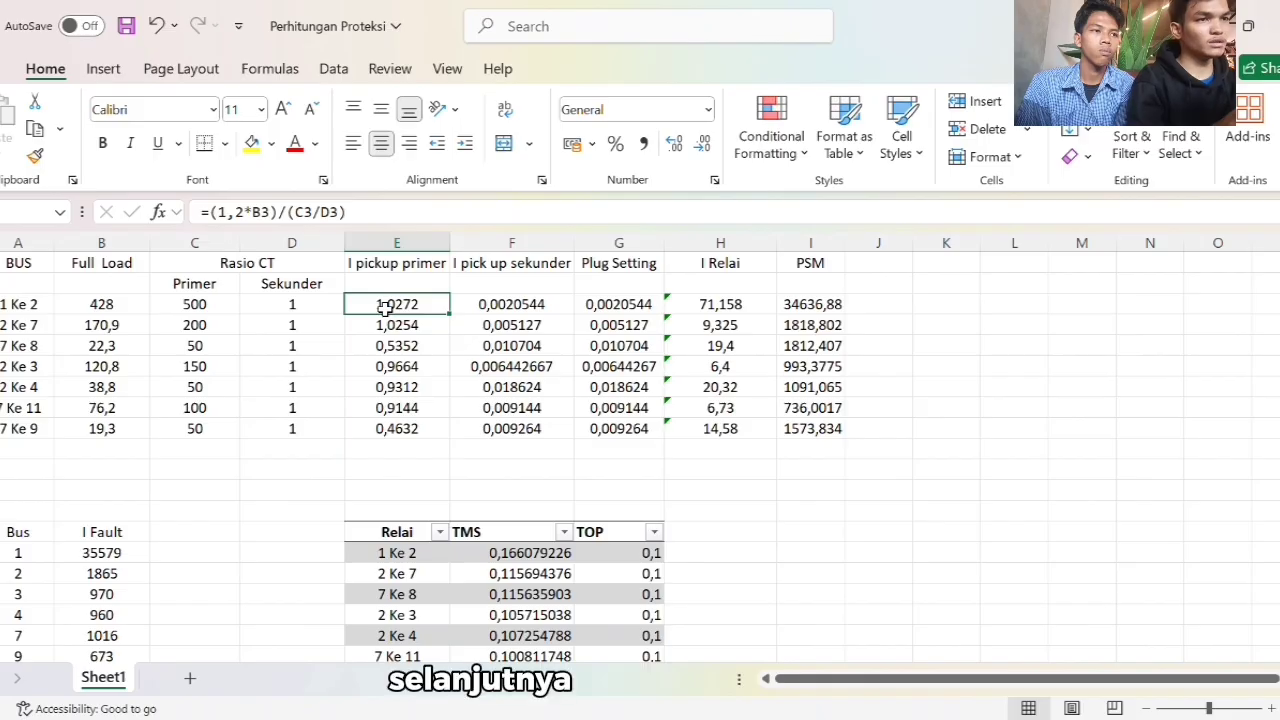
pyautogui.click(512, 310)
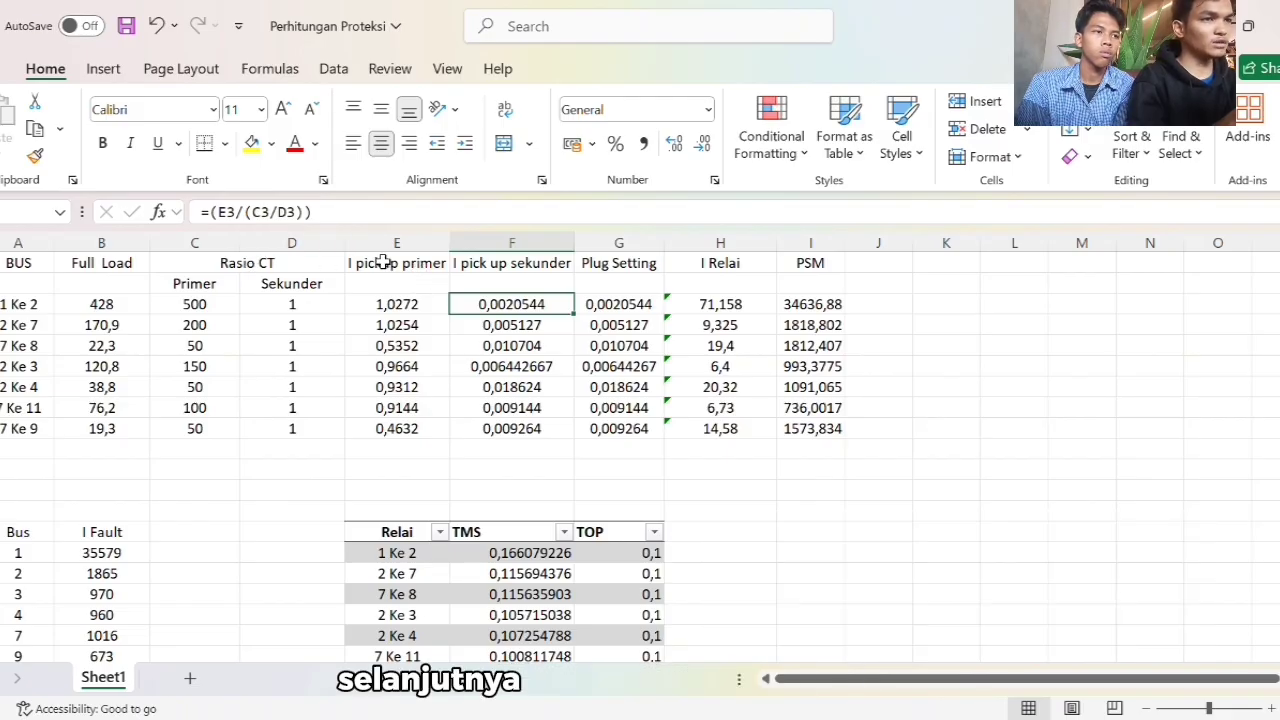
pyautogui.click(611, 307)
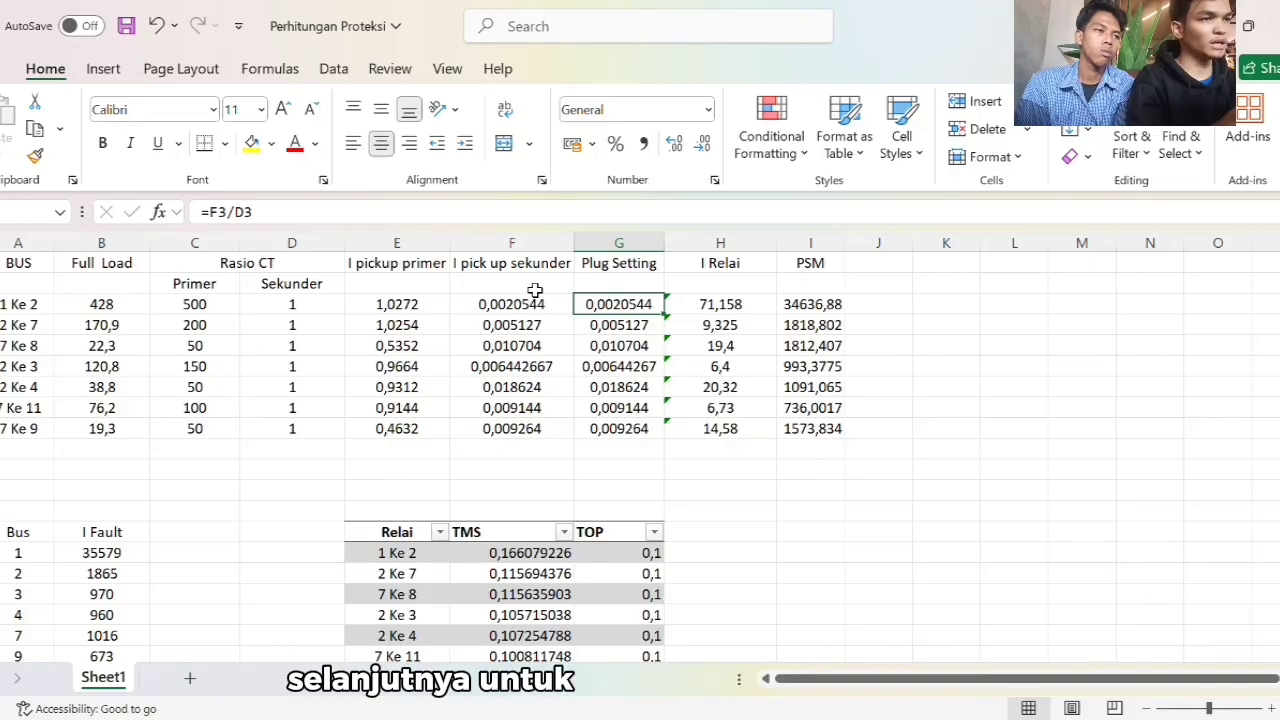
# Examine how the I Relai formula for 1 Ke 2 draws on the I Fault list and the CT ratio
pyautogui.click(725, 308)
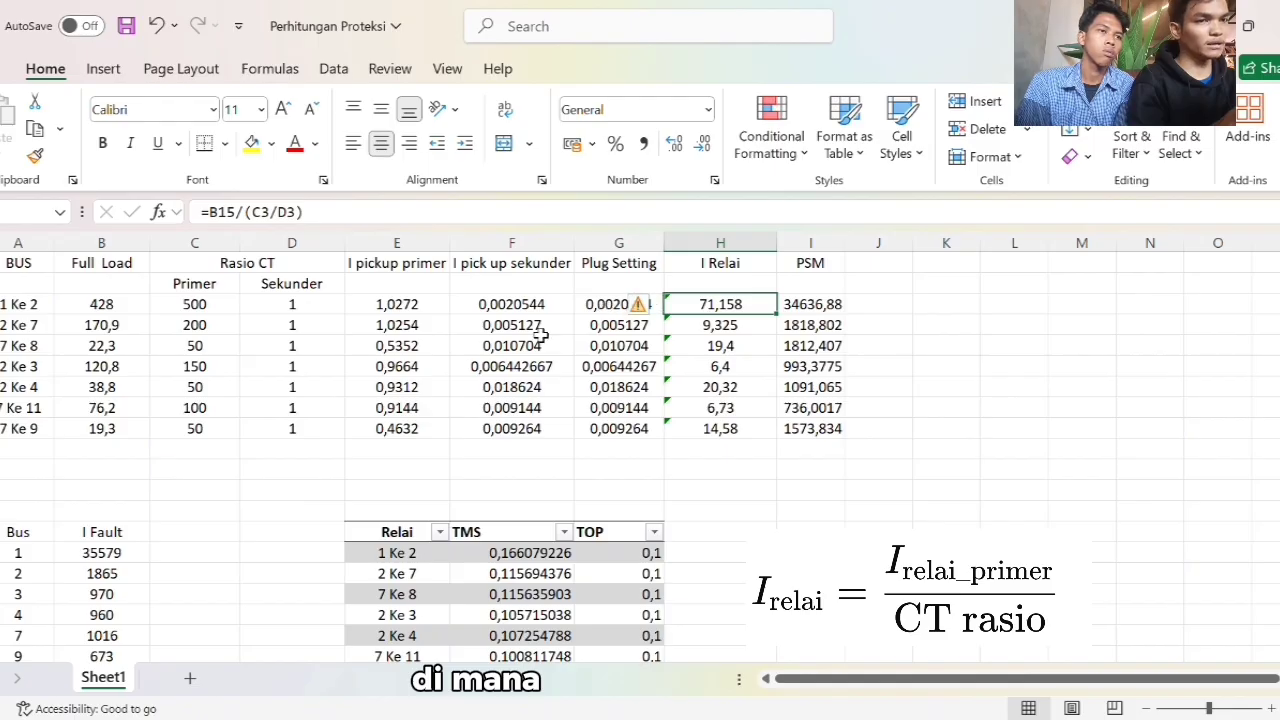
pyautogui.click(130, 539)
pyautogui.scroll(-1, 130, 540)
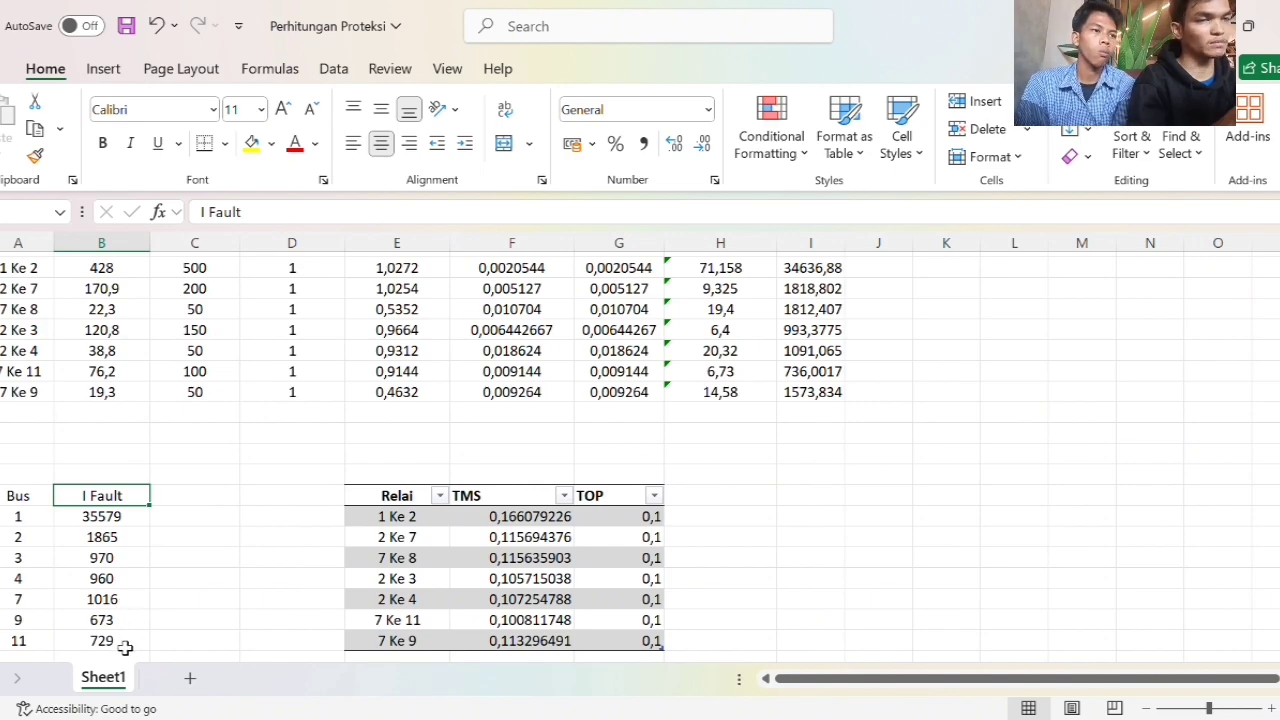
pyautogui.scroll(1, 575, 360)
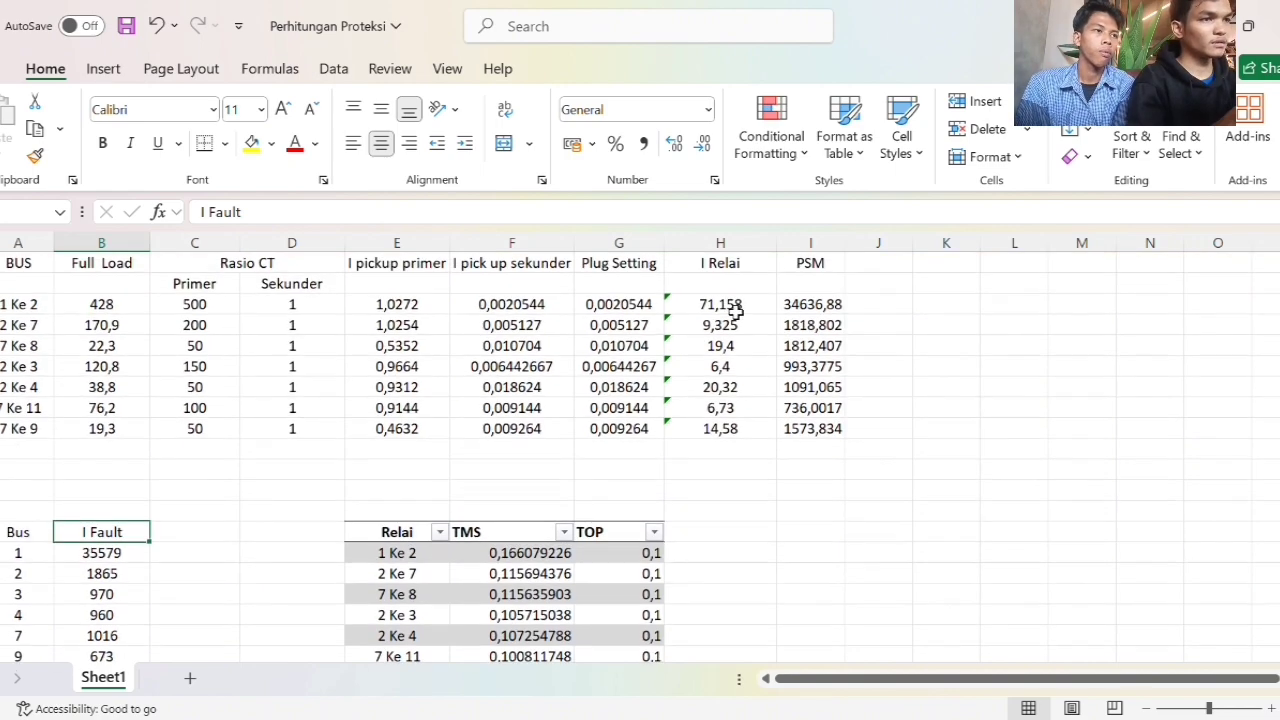
pyautogui.moveTo(720, 345); pyautogui.dragTo(735, 311)
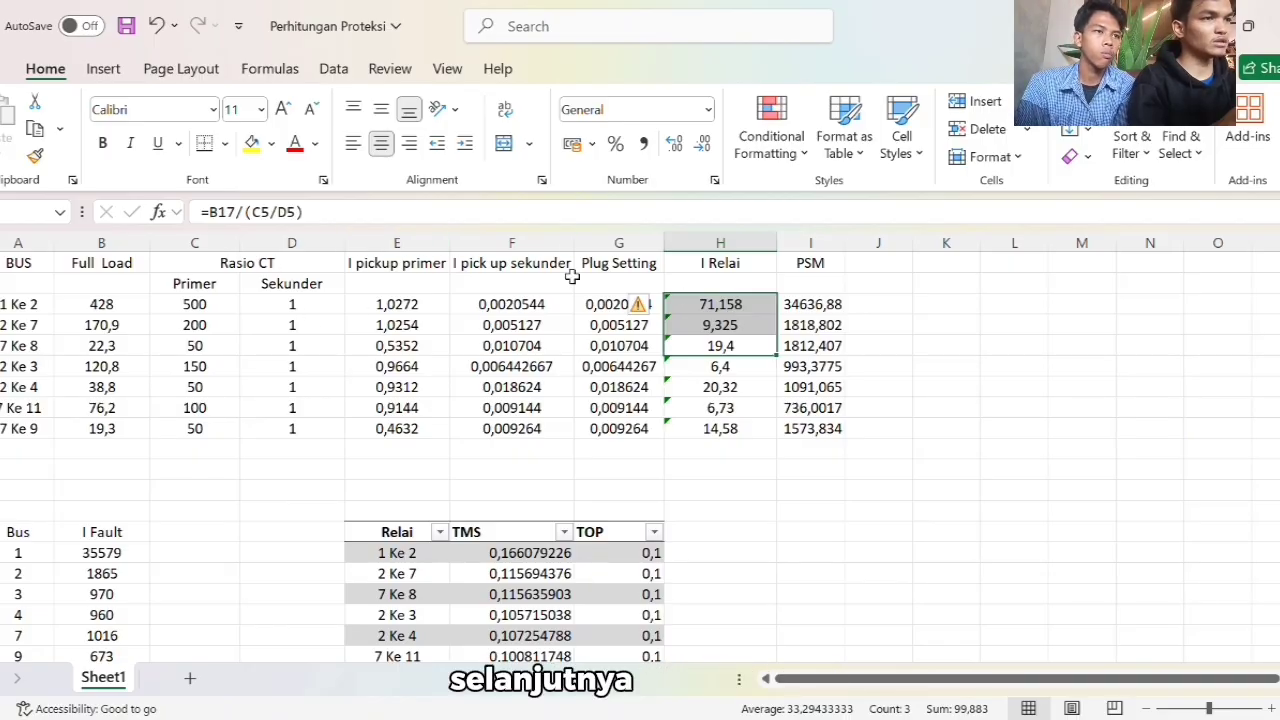
# Examine the PSM formula for 1 Ke 2 and its two source cells, I Relai and I pick up sekunder
pyautogui.click(824, 264)
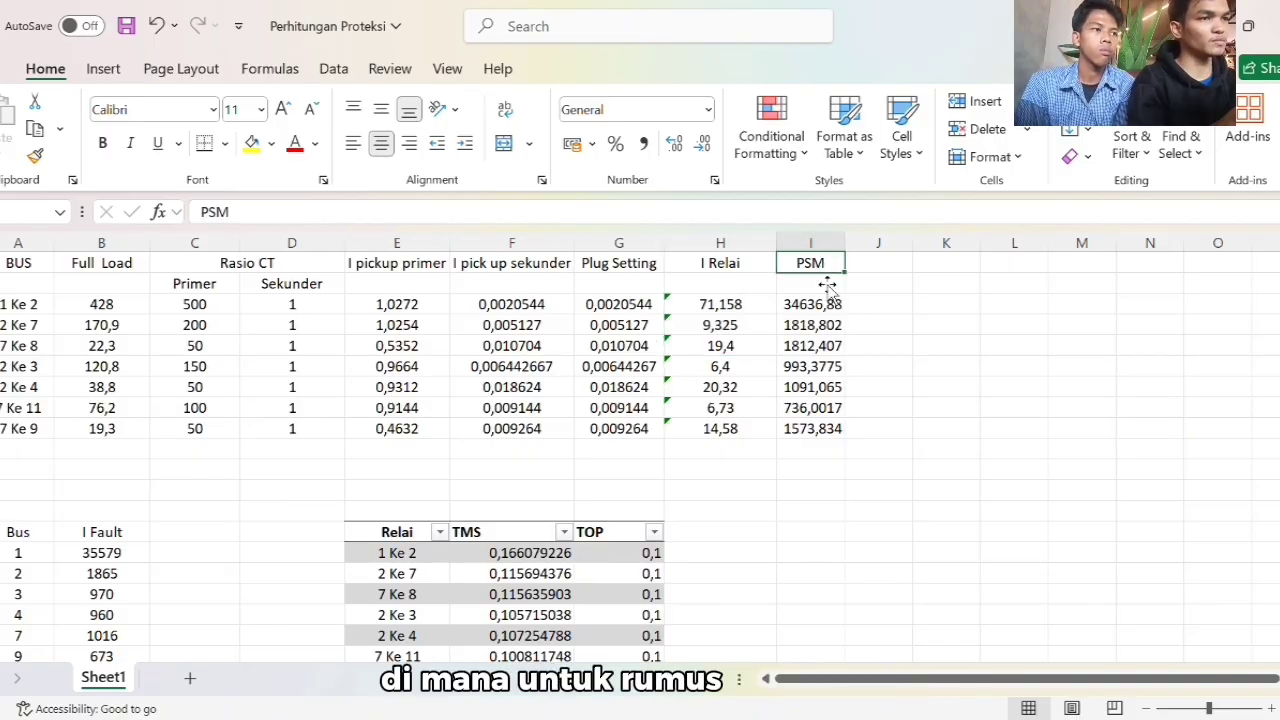
pyautogui.click(822, 306)
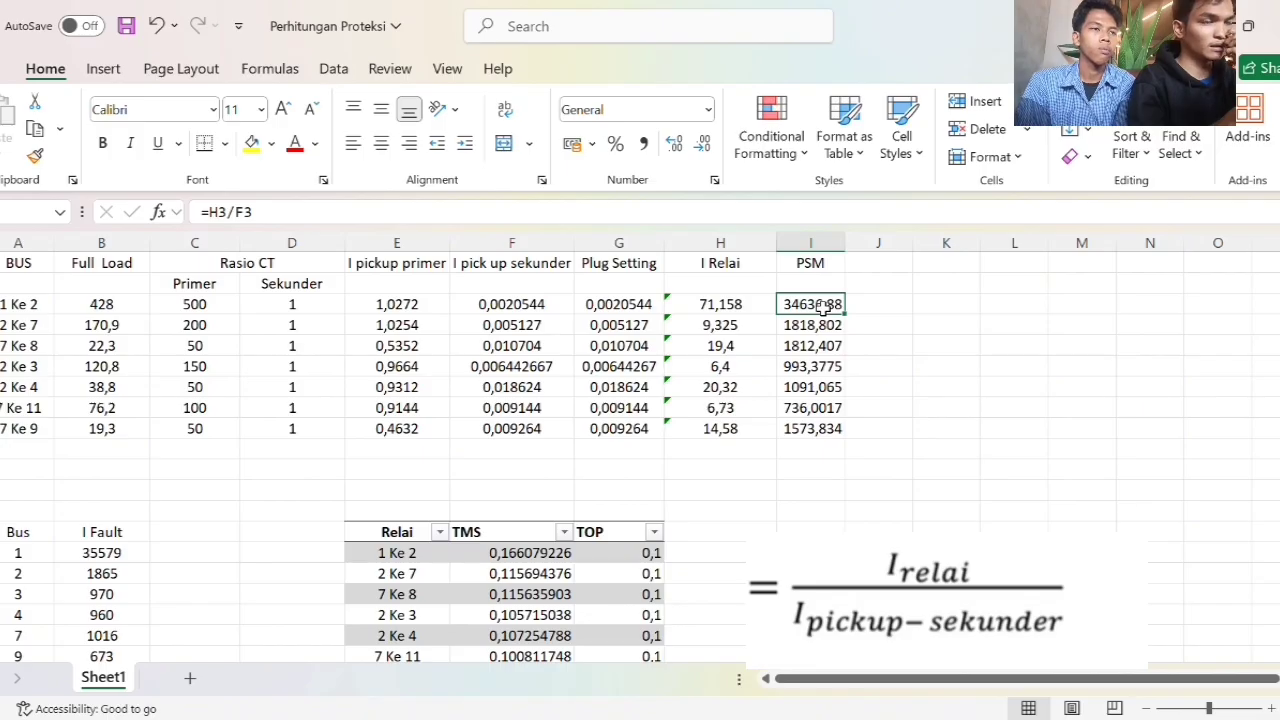
pyautogui.click(735, 308)
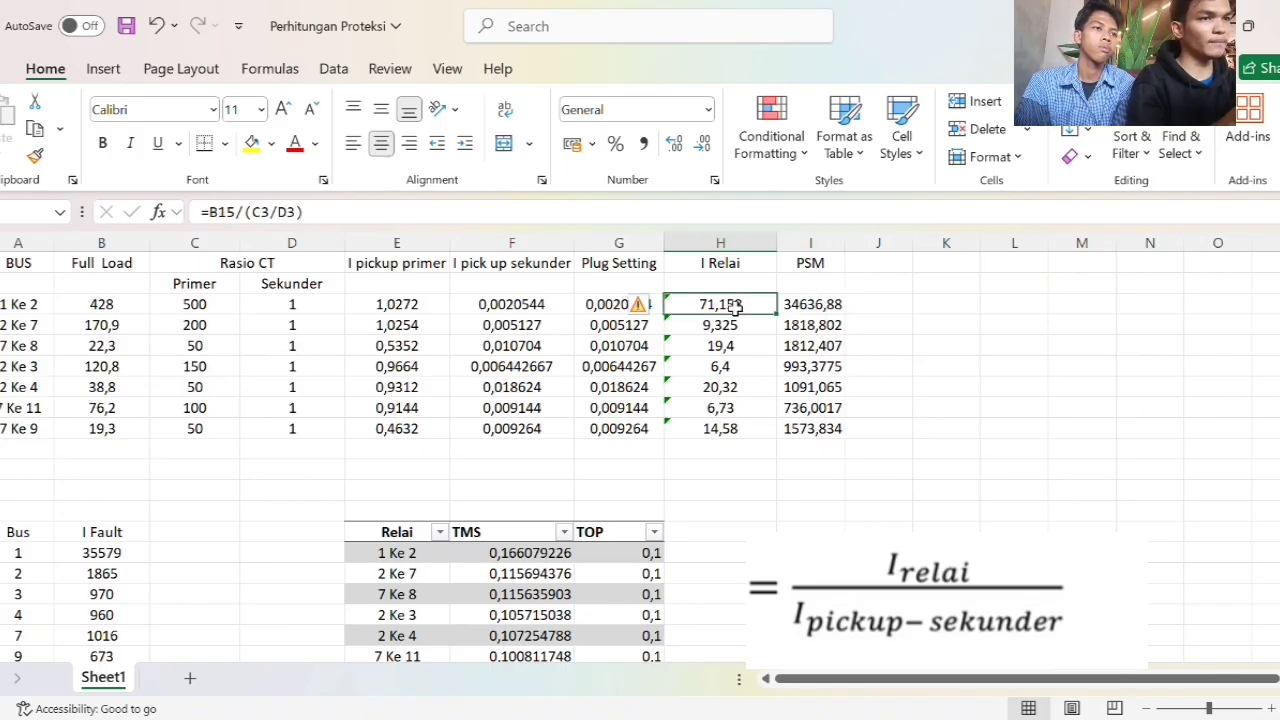
pyautogui.click(535, 308)
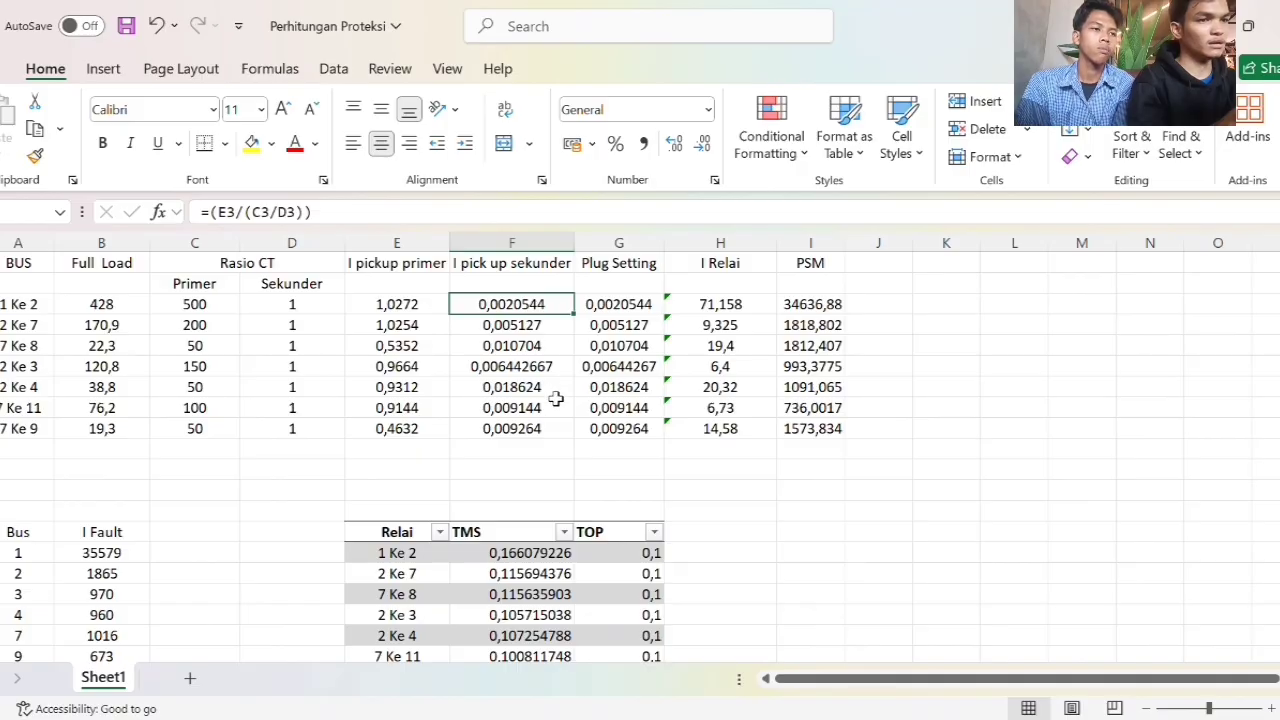
# Inspect the TMS formula for relay 1 Ke 2 and review the TMS and TOP values of all relays
pyautogui.click(520, 553)
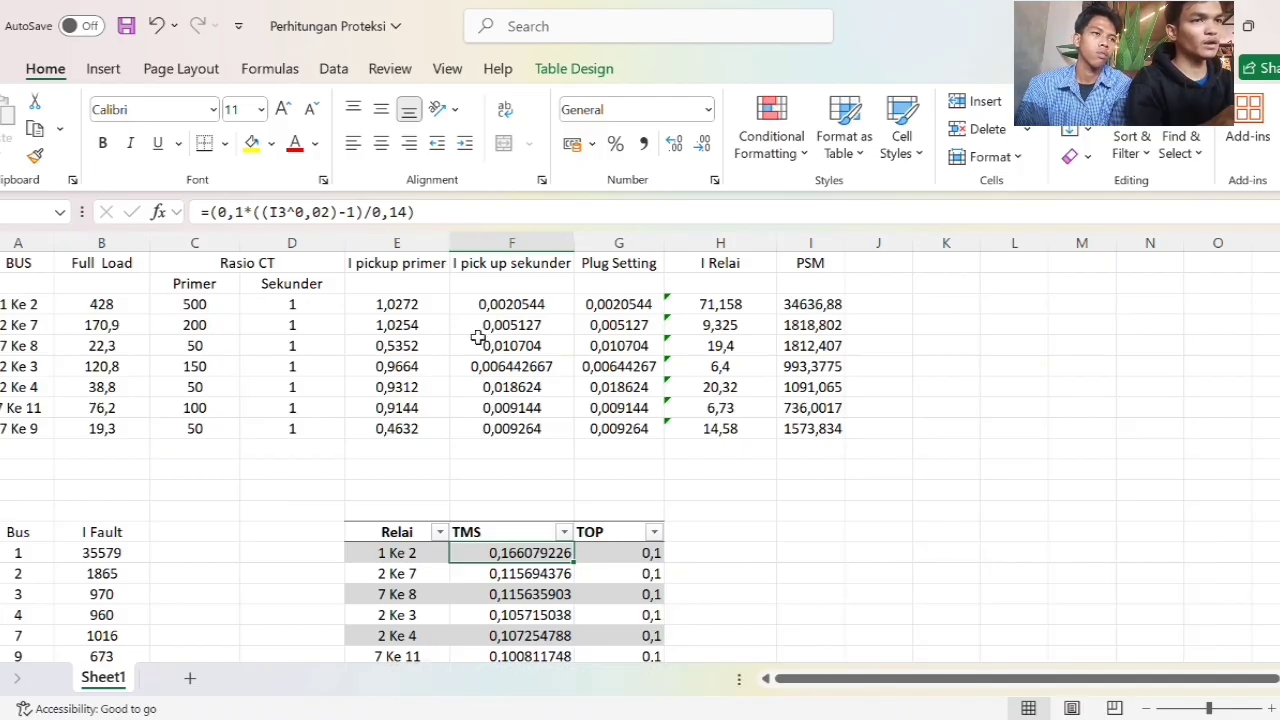
pyautogui.scroll(-1, 563, 570)
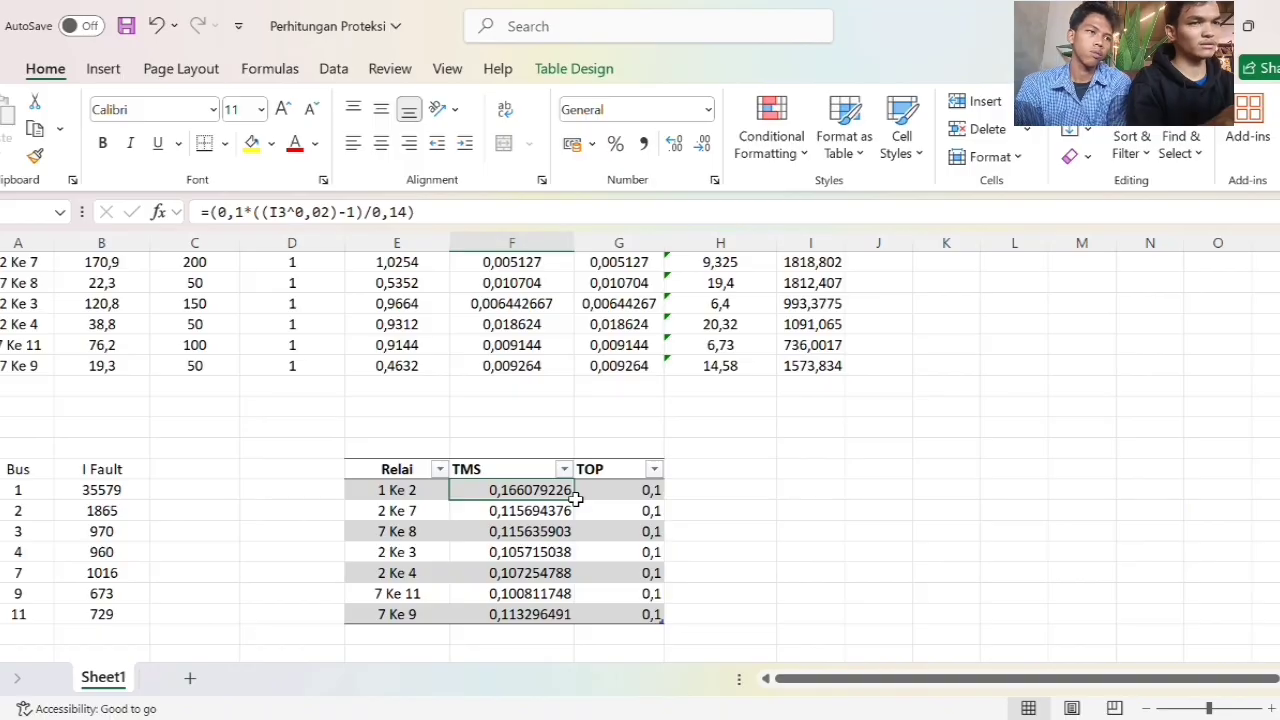
pyautogui.scroll(-1, 575, 497)
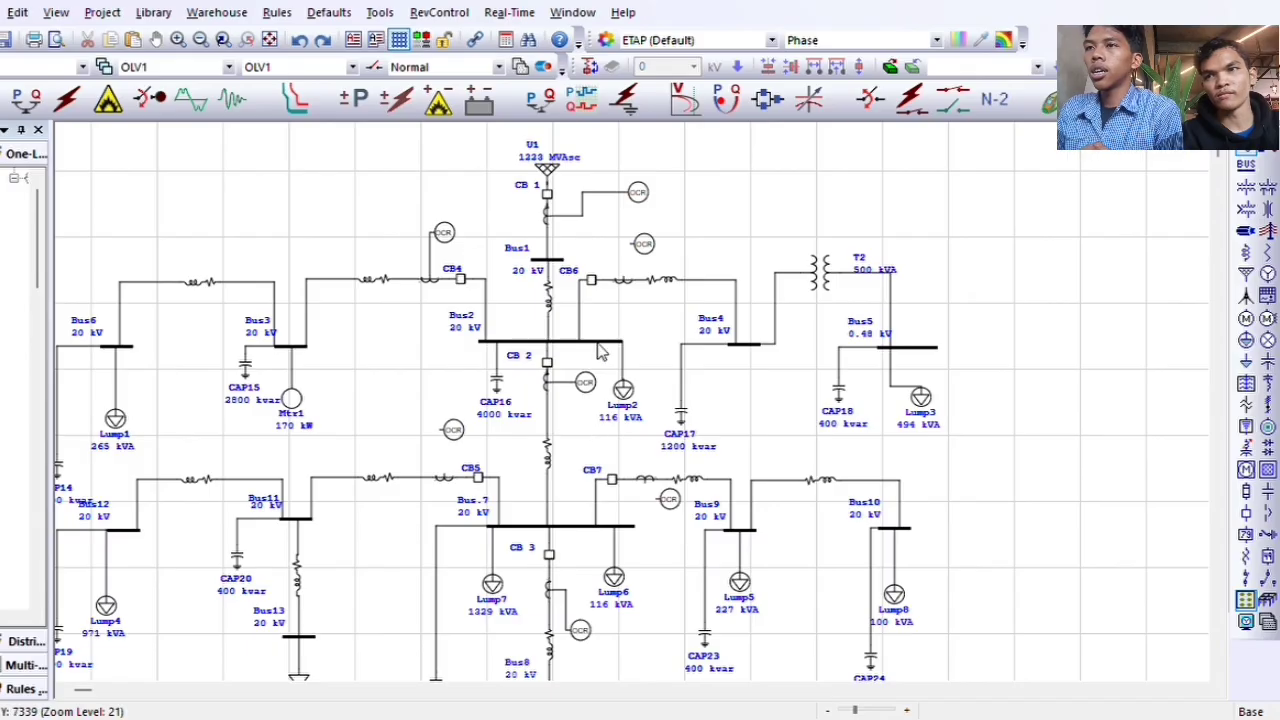
# Switch to the ETAP one-line diagram and run a load flow analysis of the 20 kV network
pyautogui.scroll(-3, 600, 350)
pyautogui.scroll(1, 600, 350)
pyautogui.scroll(3, 600, 350)
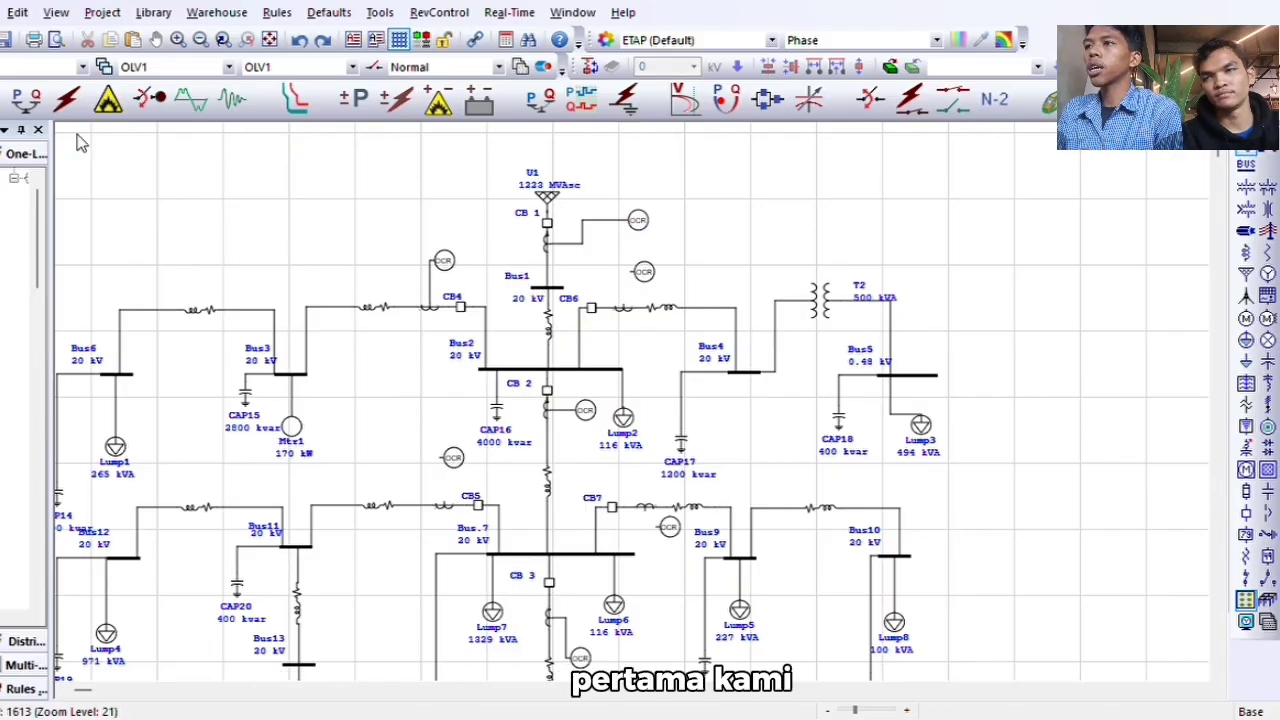
pyautogui.click(38, 112)
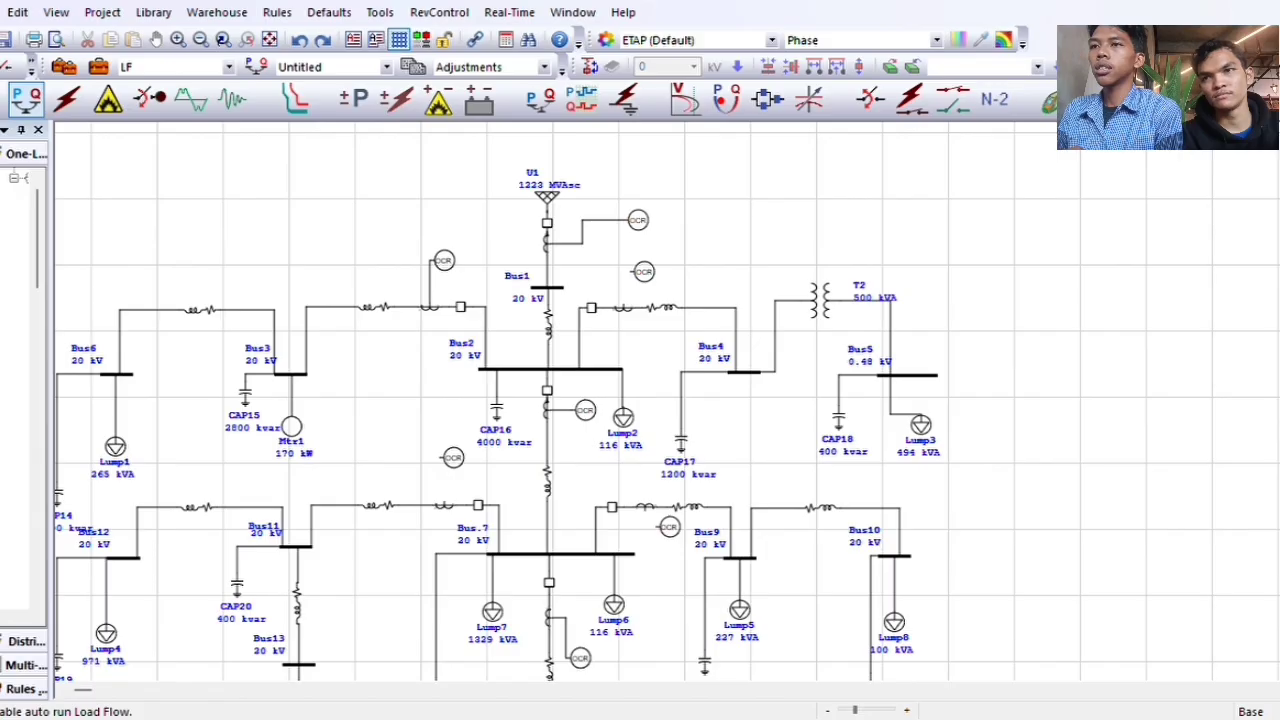
# Examine the load flow branch currents leaving Bus1, Bus2 and Bus.7 that serve as the relays' full load currents
pyautogui.scroll(2, 590, 290)
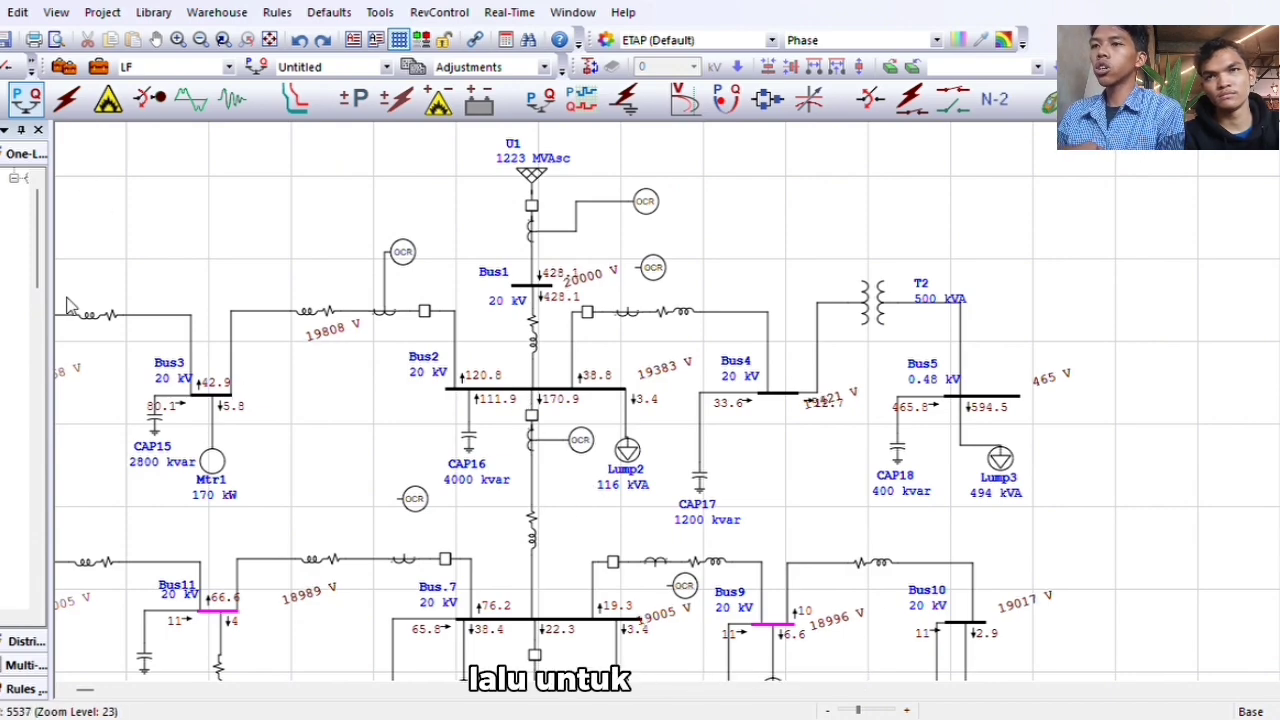
pyautogui.scroll(-3, 545, 232)
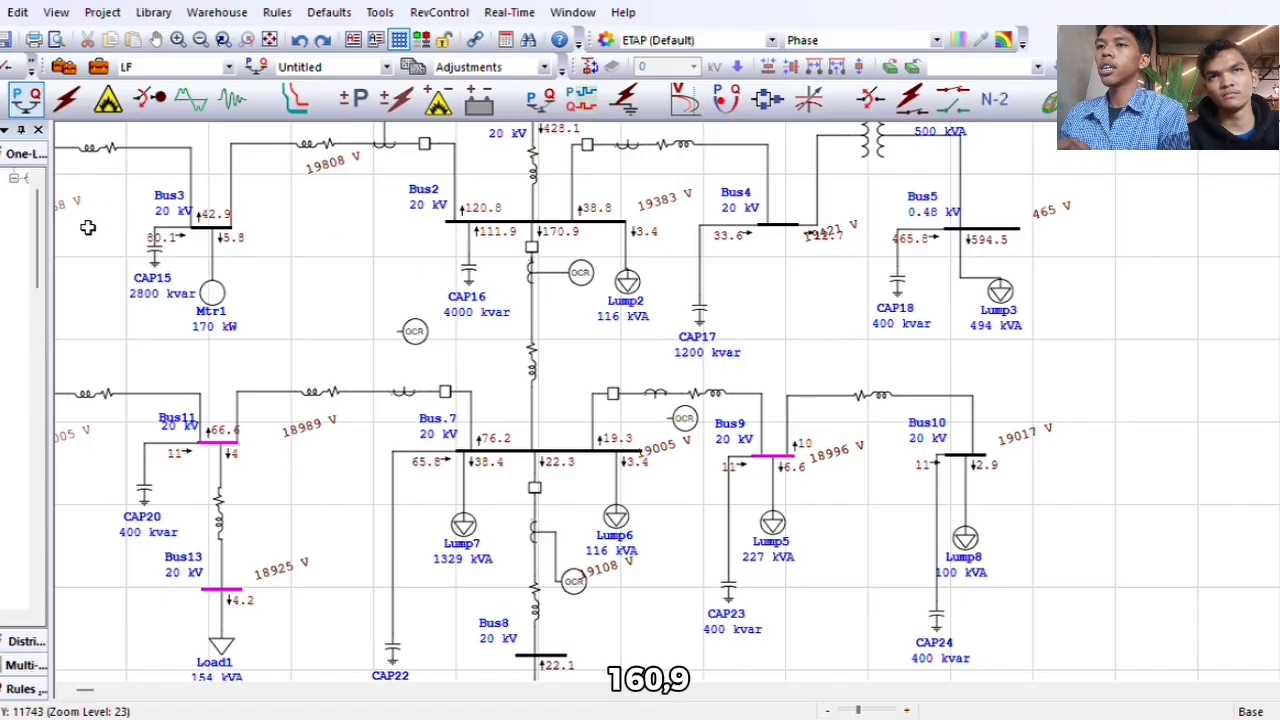
pyautogui.scroll(2, 495, 344)
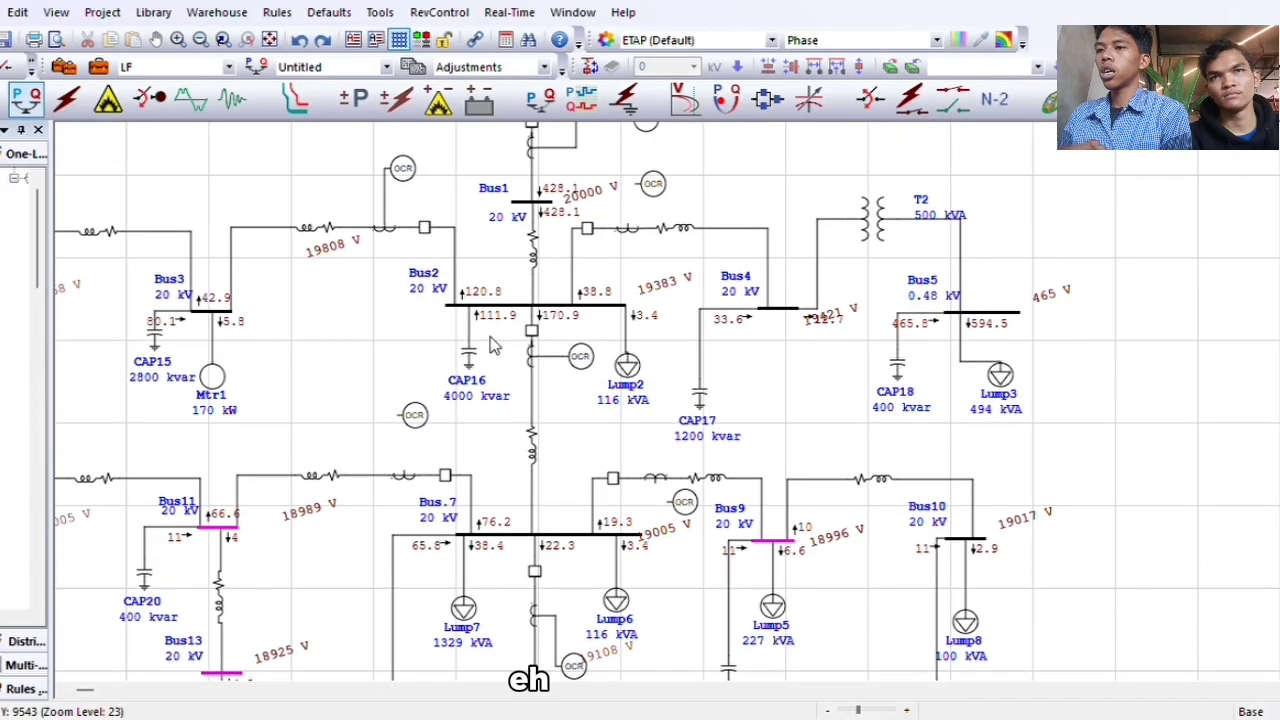
pyautogui.scroll(-2, 543, 557)
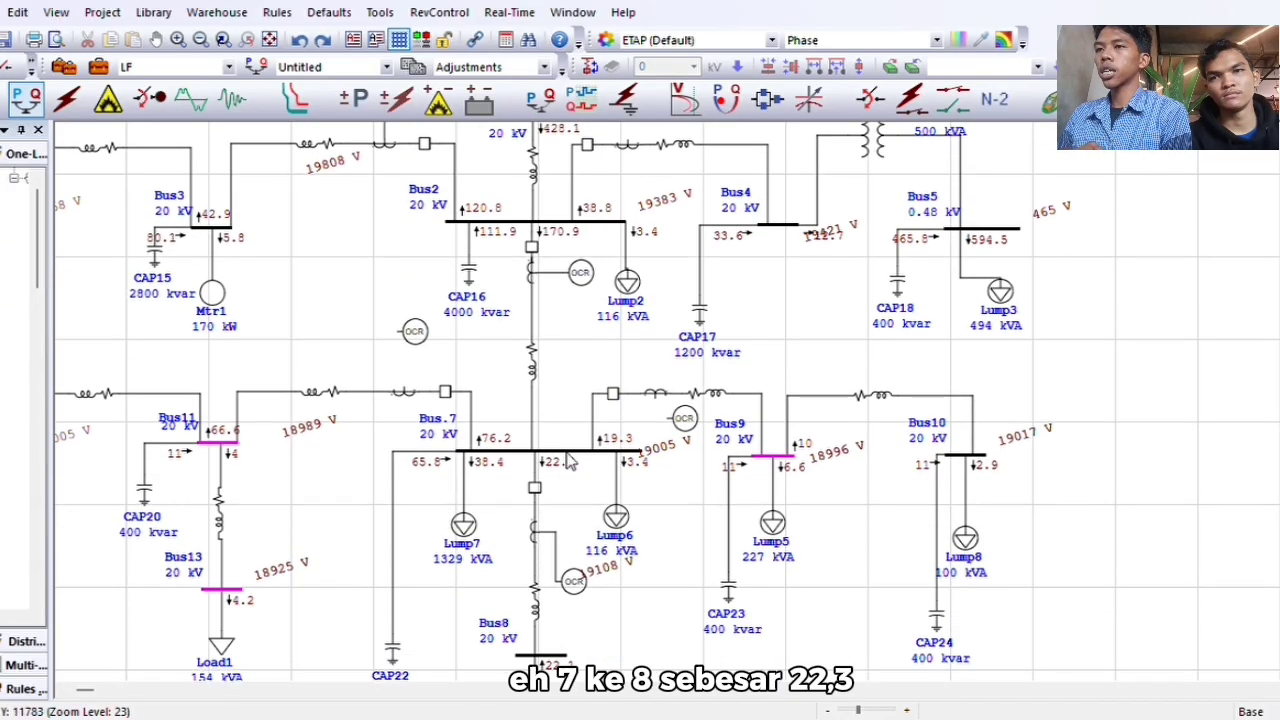
pyautogui.scroll(4, 566, 637)
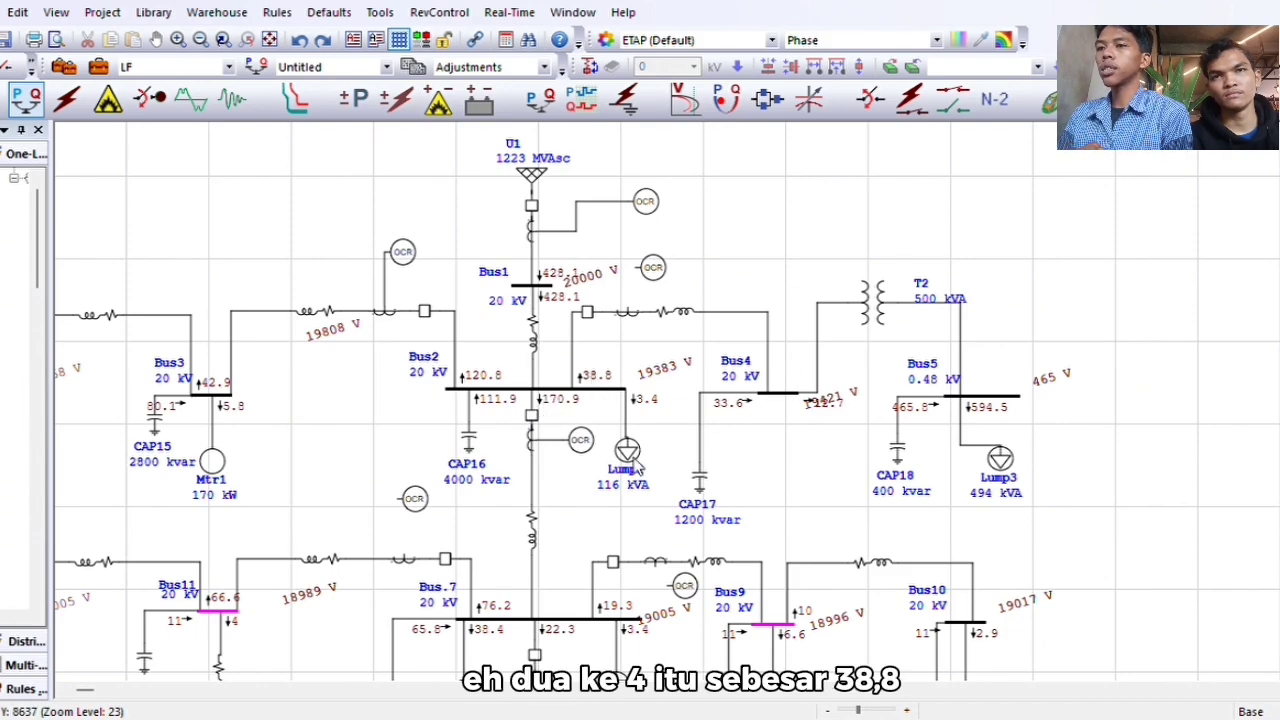
pyautogui.scroll(-2, 636, 466)
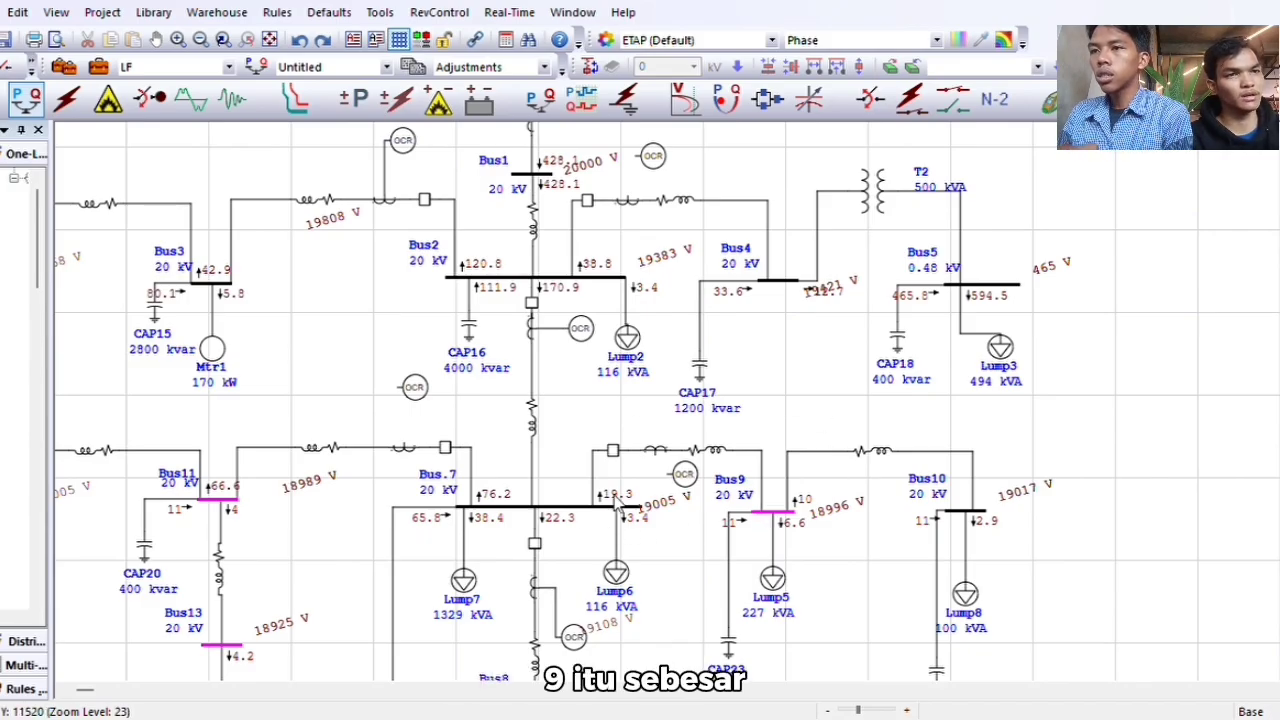
pyautogui.scroll(-1, 620, 516)
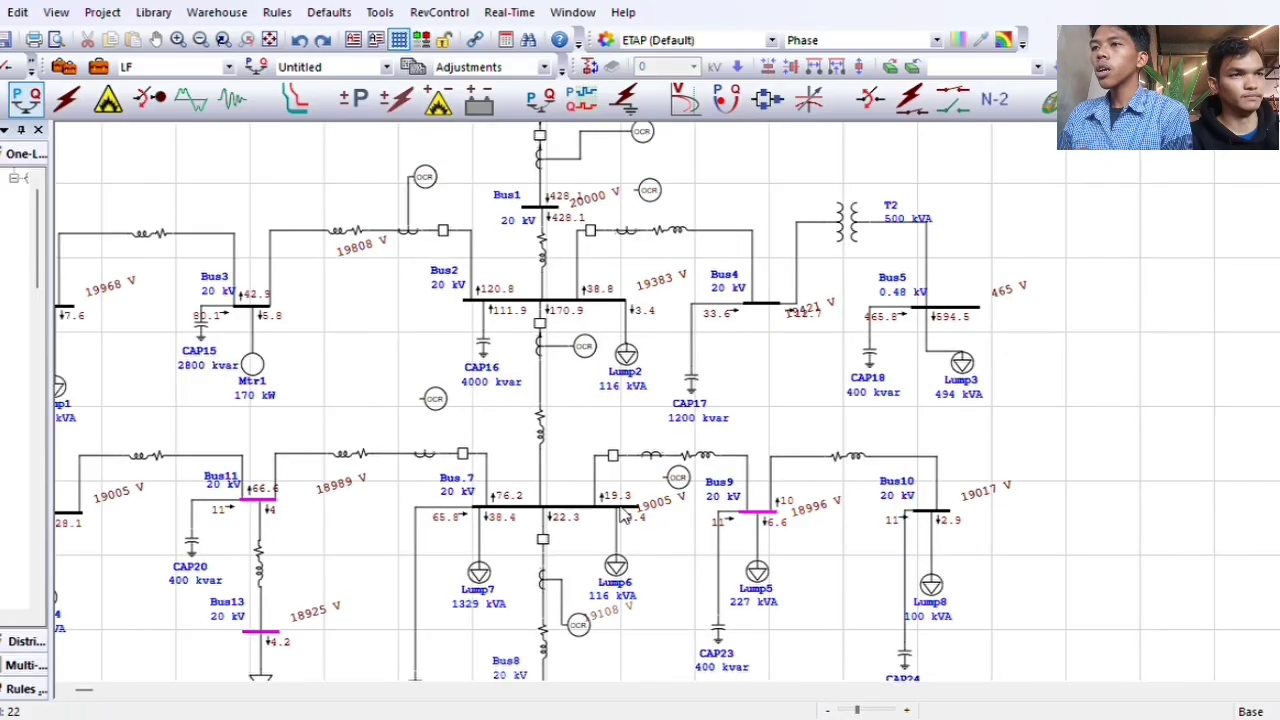
# Run an Optimal Capacitor Placement (OCP) study on the network for power factor correction
pyautogui.scroll(-3, 620, 390)
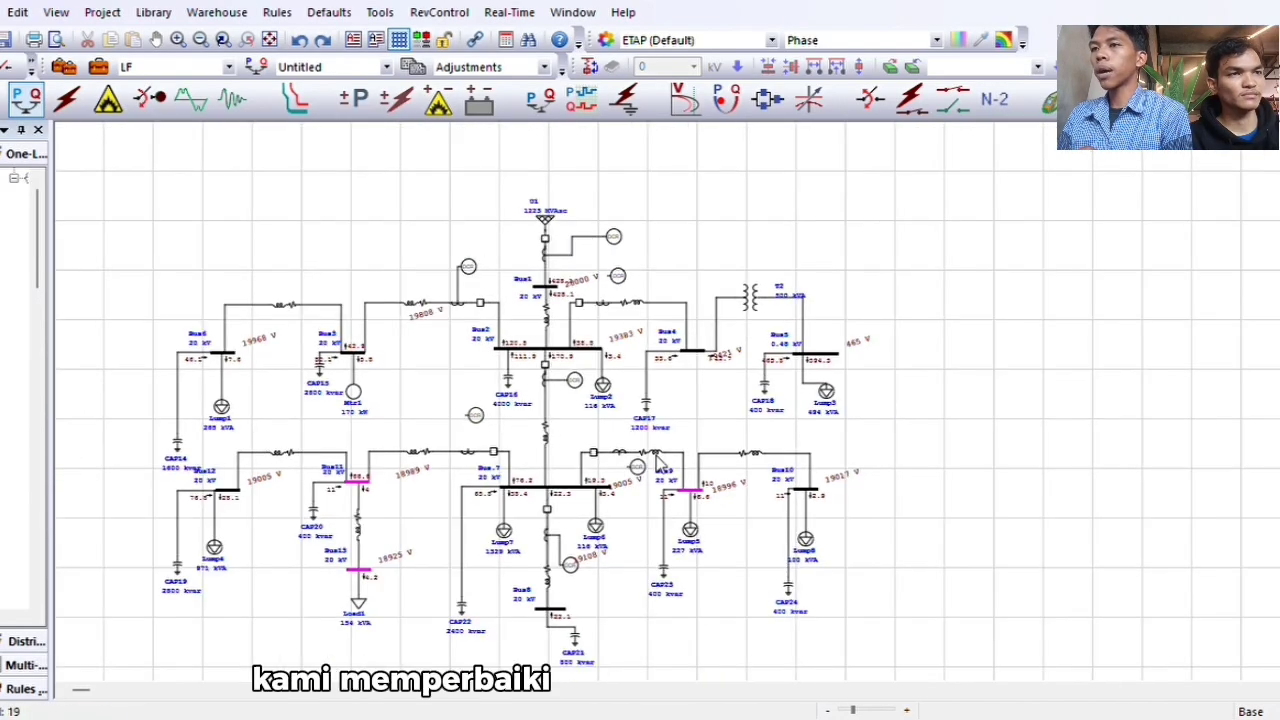
pyautogui.scroll(2, 248, 374)
pyautogui.scroll(3, 609, 474)
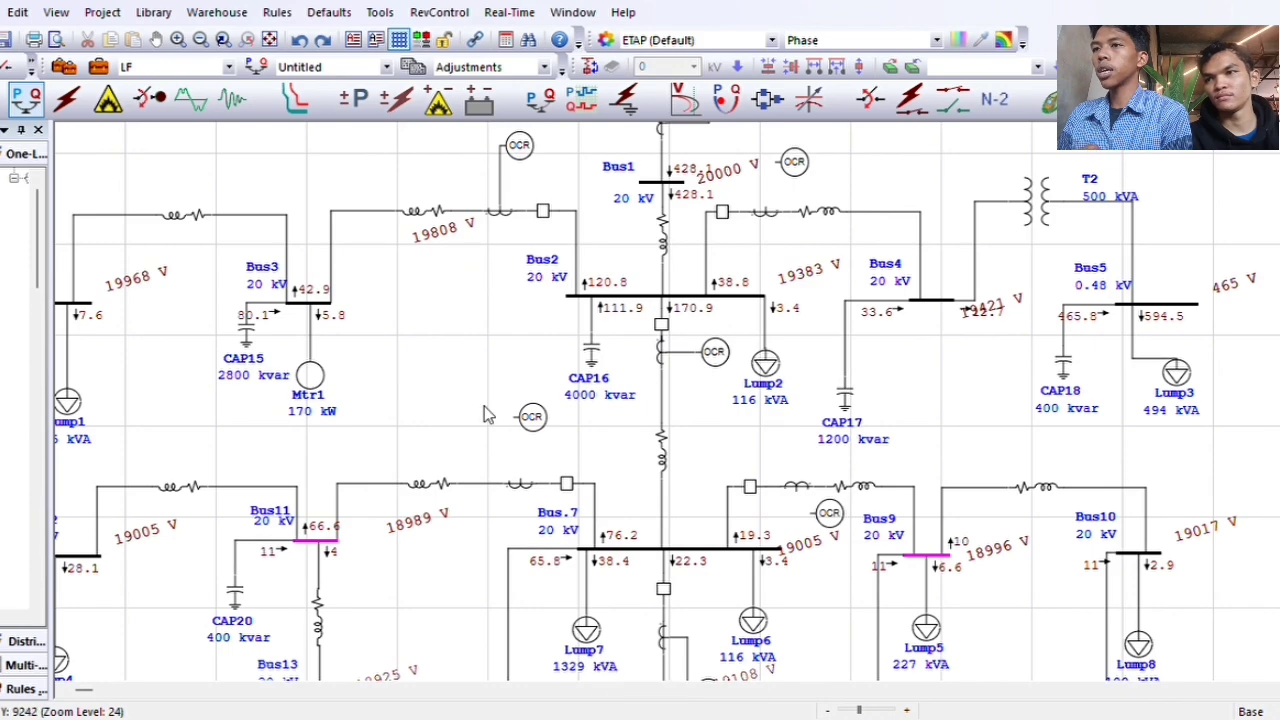
pyautogui.scroll(-1, 376, 412)
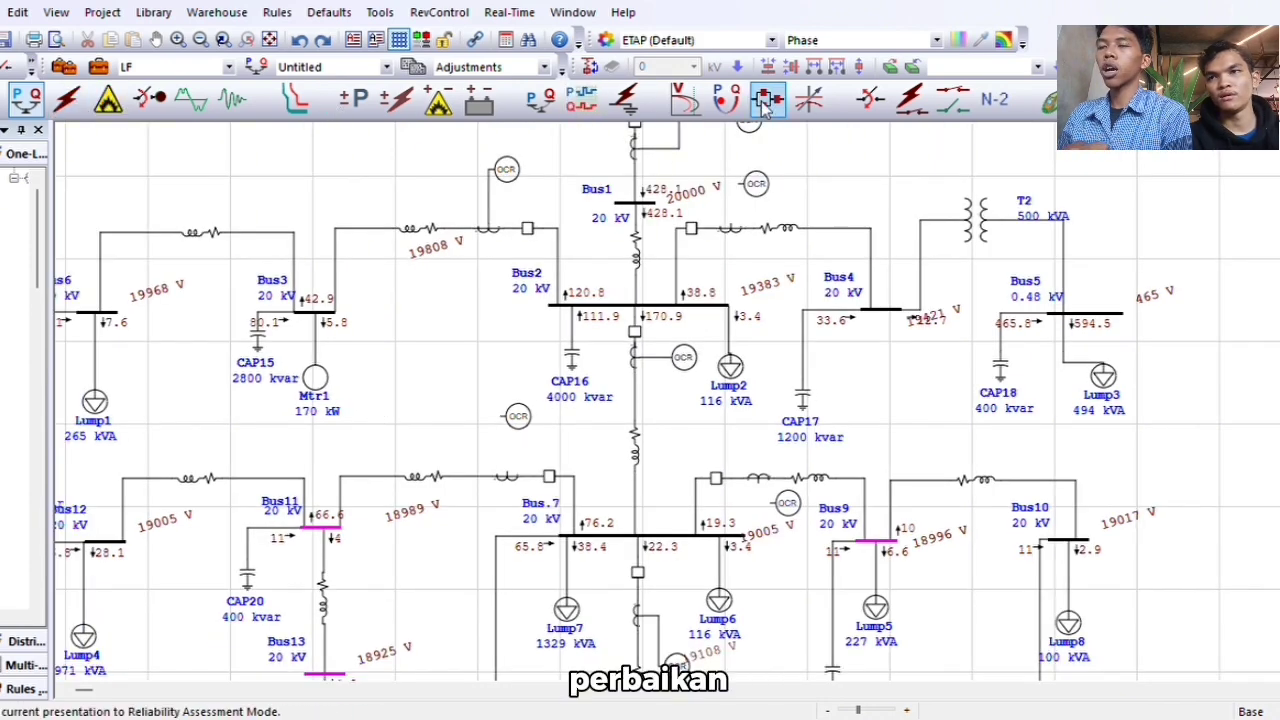
pyautogui.click(805, 102)
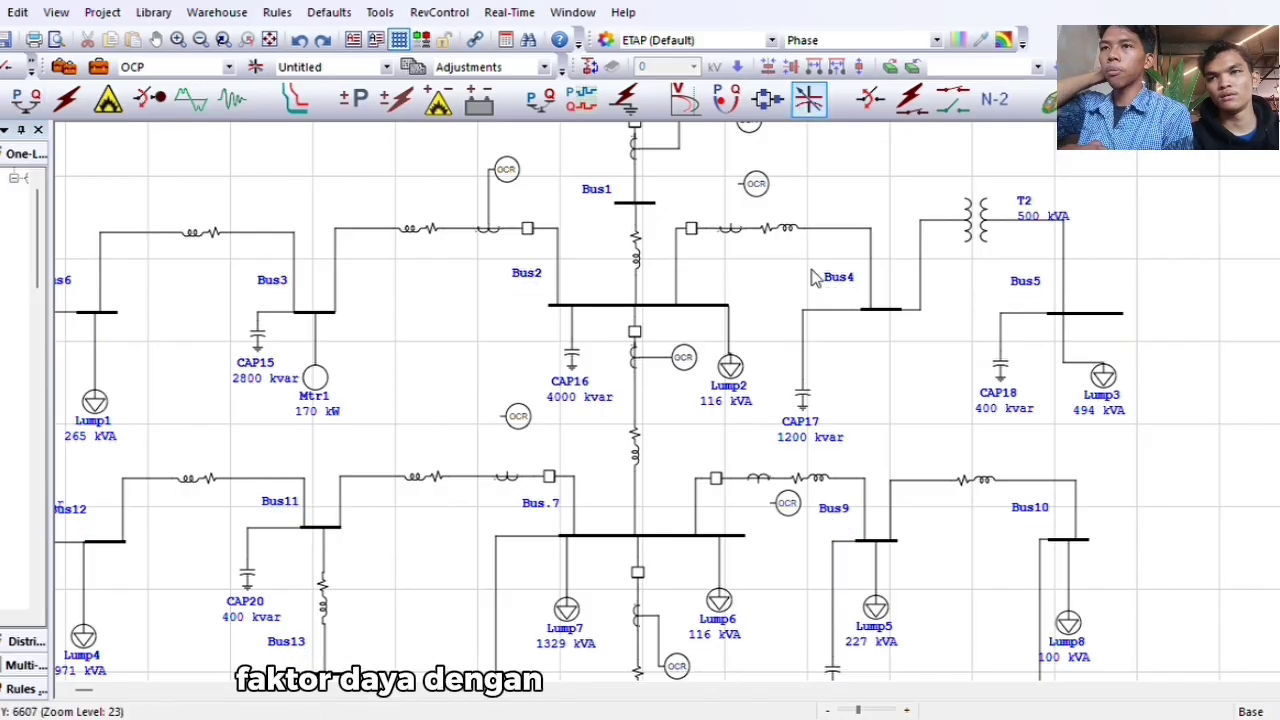
pyautogui.scroll(3, 562, 306)
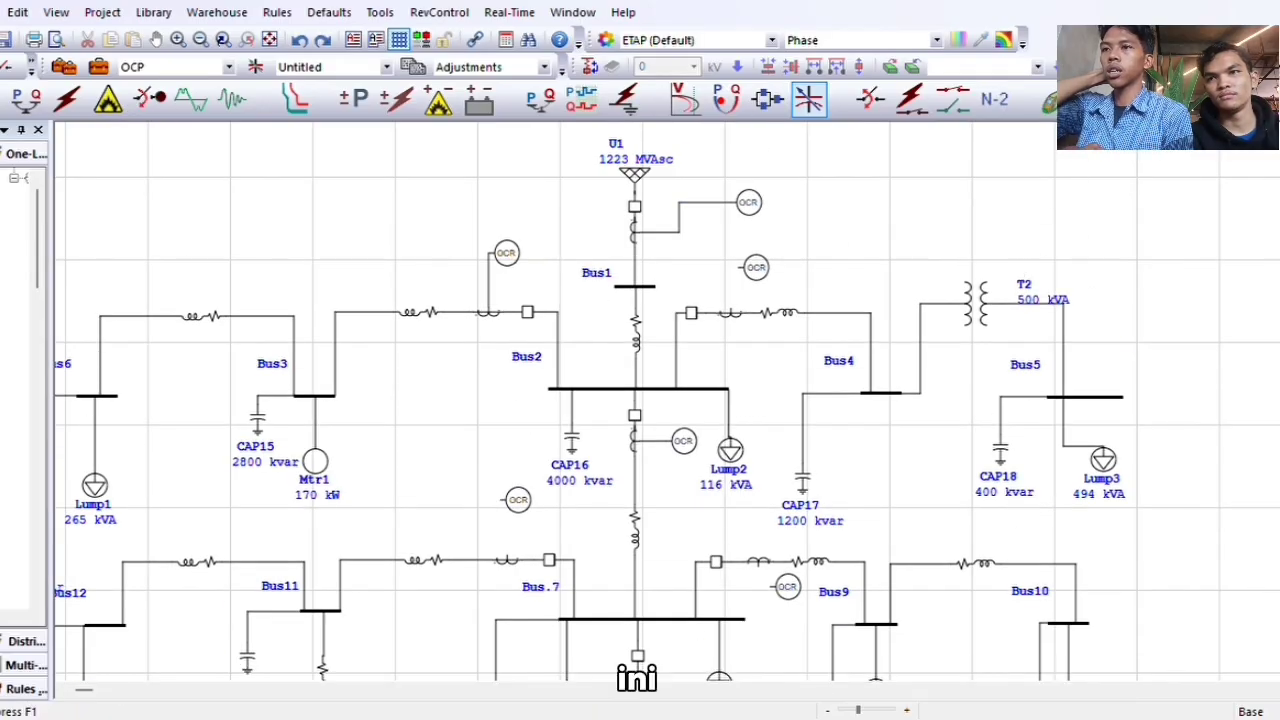
pyautogui.click(1068, 98)
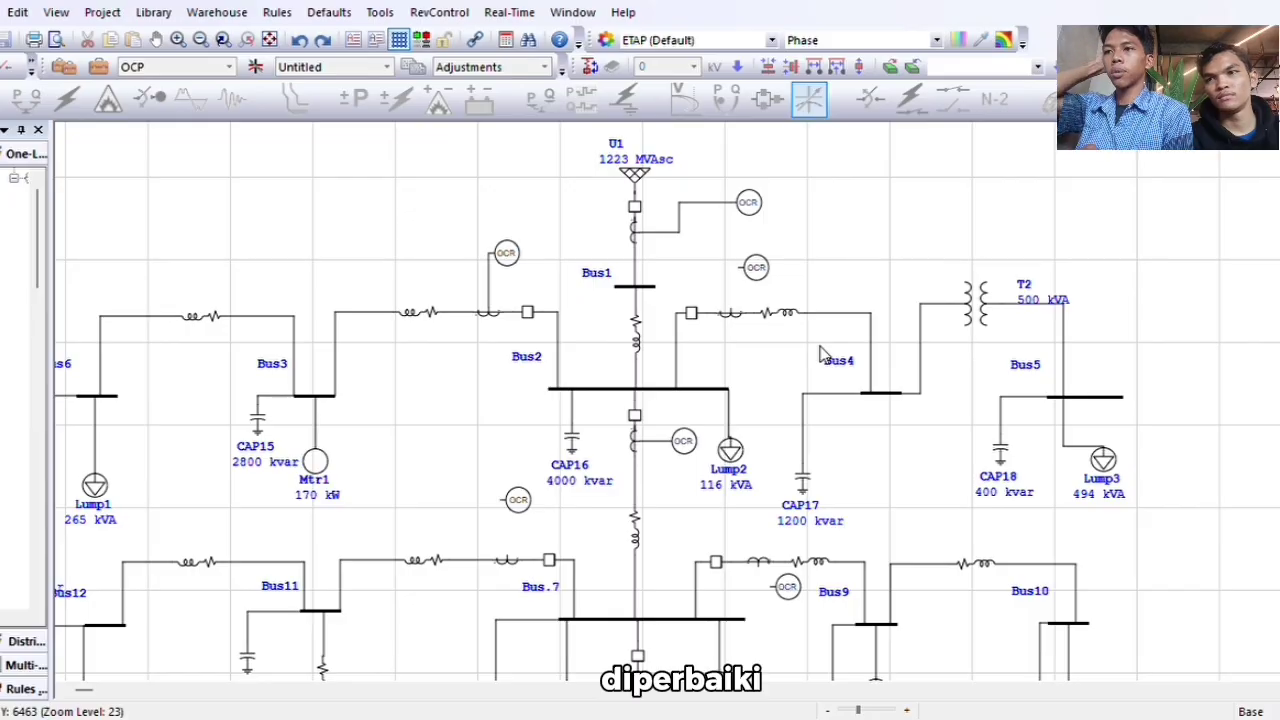
# Examine the capacitor placement results across the diagram, especially the capacitor bank details beside Bus13
pyautogui.scroll(-5, 597, 420)
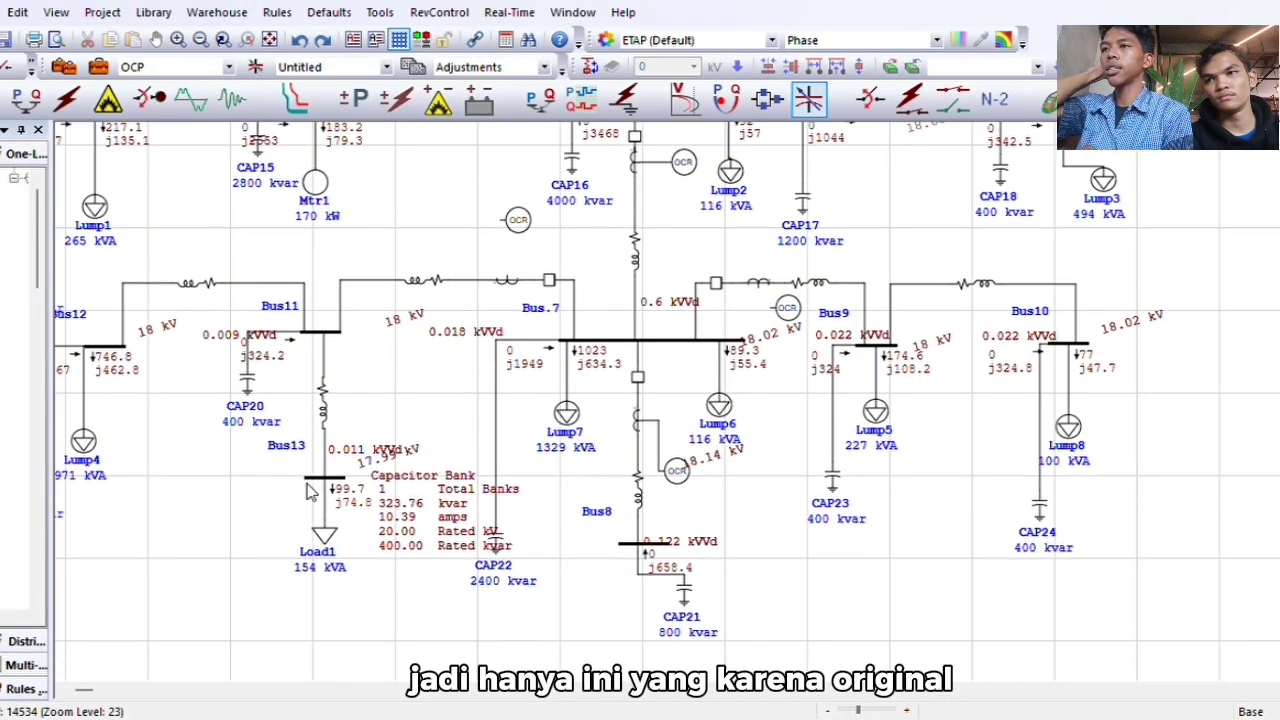
pyautogui.scroll(3, 410, 418)
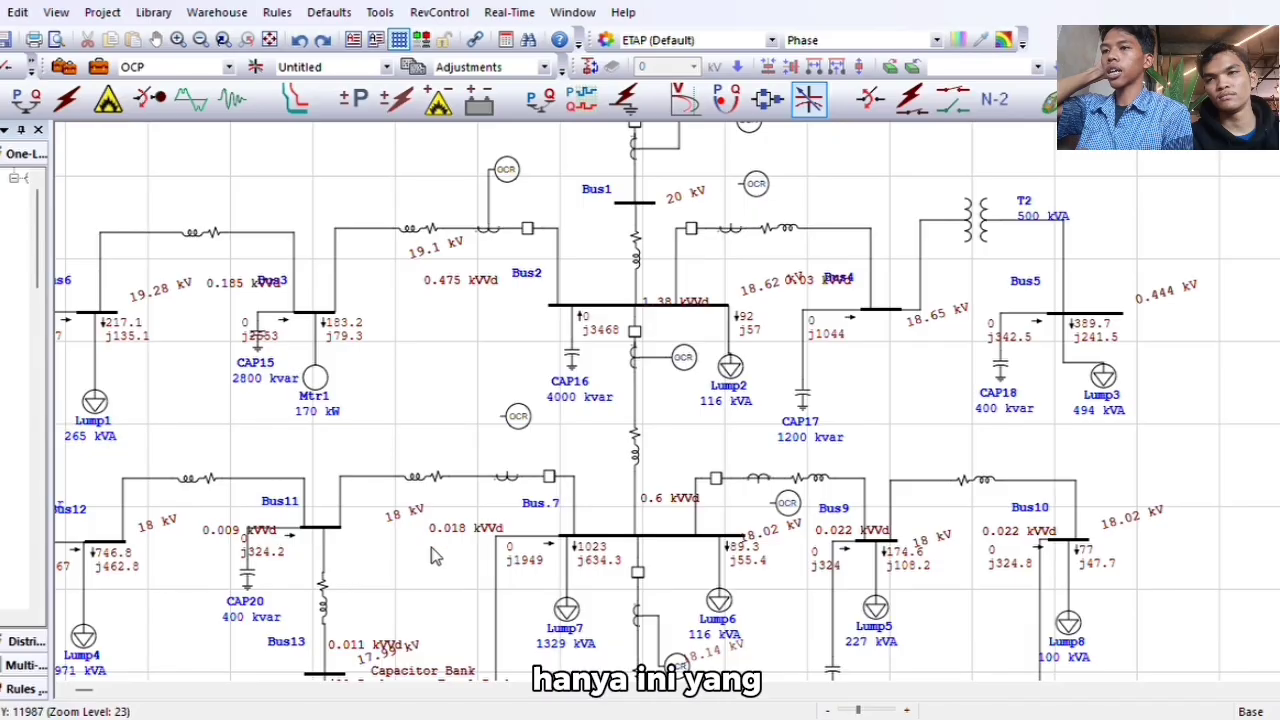
pyautogui.scroll(-4, 412, 420)
pyautogui.scroll(4, 505, 405)
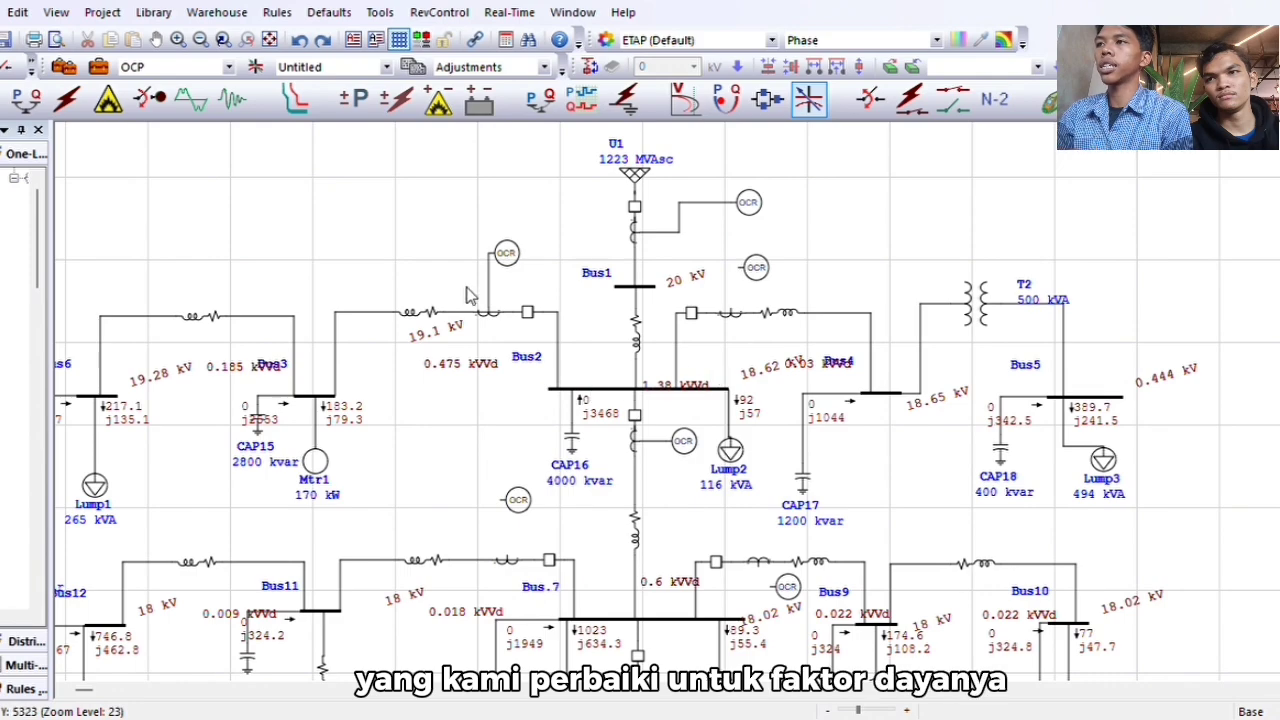
# Return the one-line diagram to load flow analysis with its currents and bus voltages displayed
pyautogui.click(25, 98)
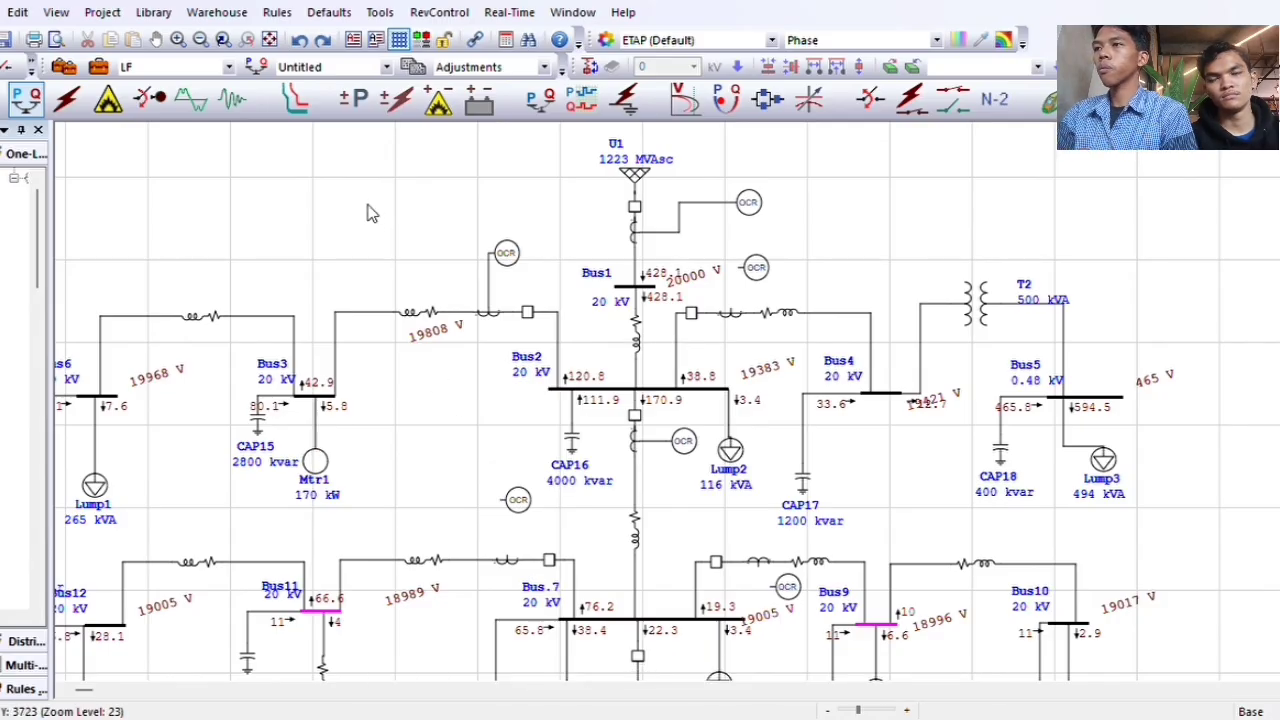
# Run a short-circuit device duty study on the network and examine the maximum fault currents at Bus1, Bus2 and Bus.7
pyautogui.click(68, 100)
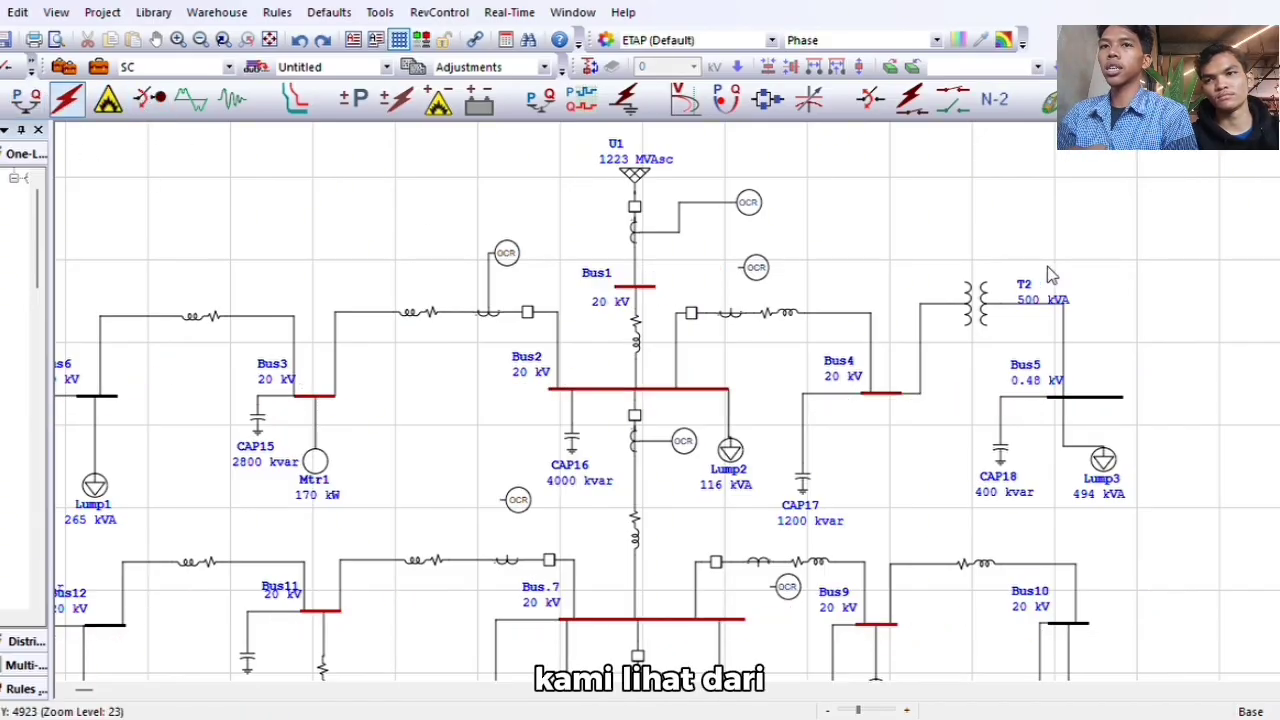
pyautogui.click(910, 100)
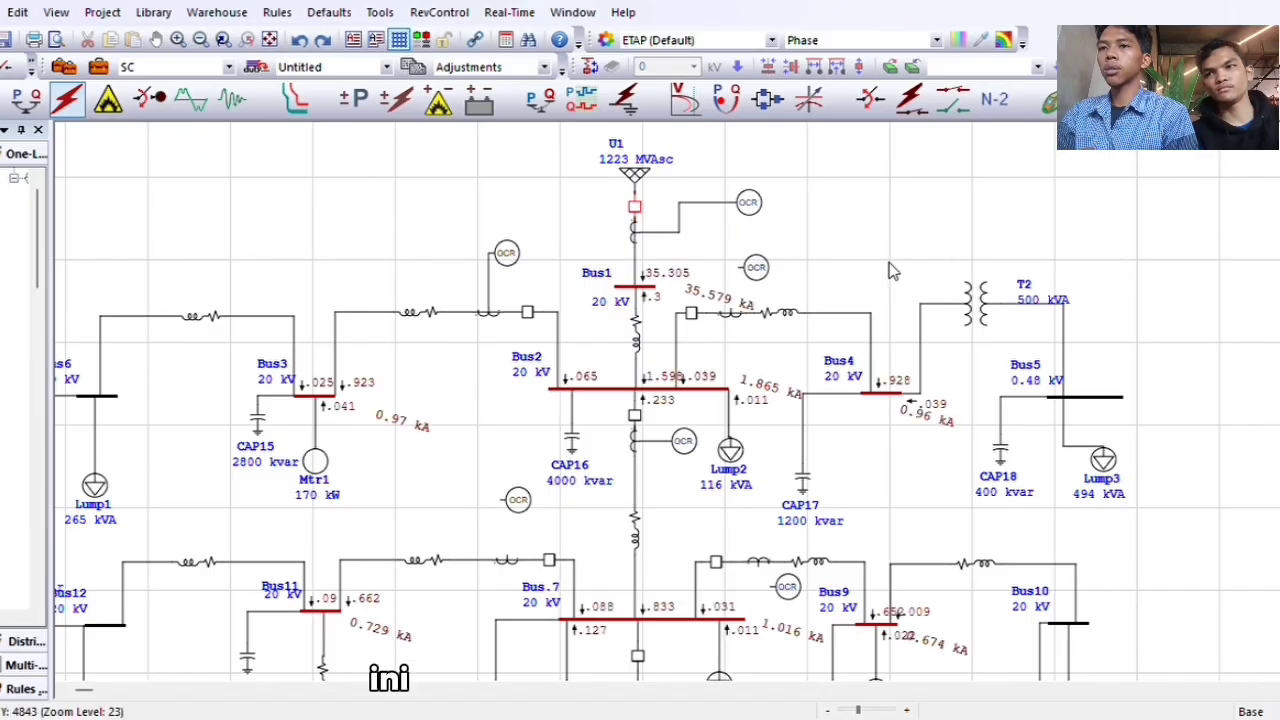
pyautogui.scroll(-2, 767, 340)
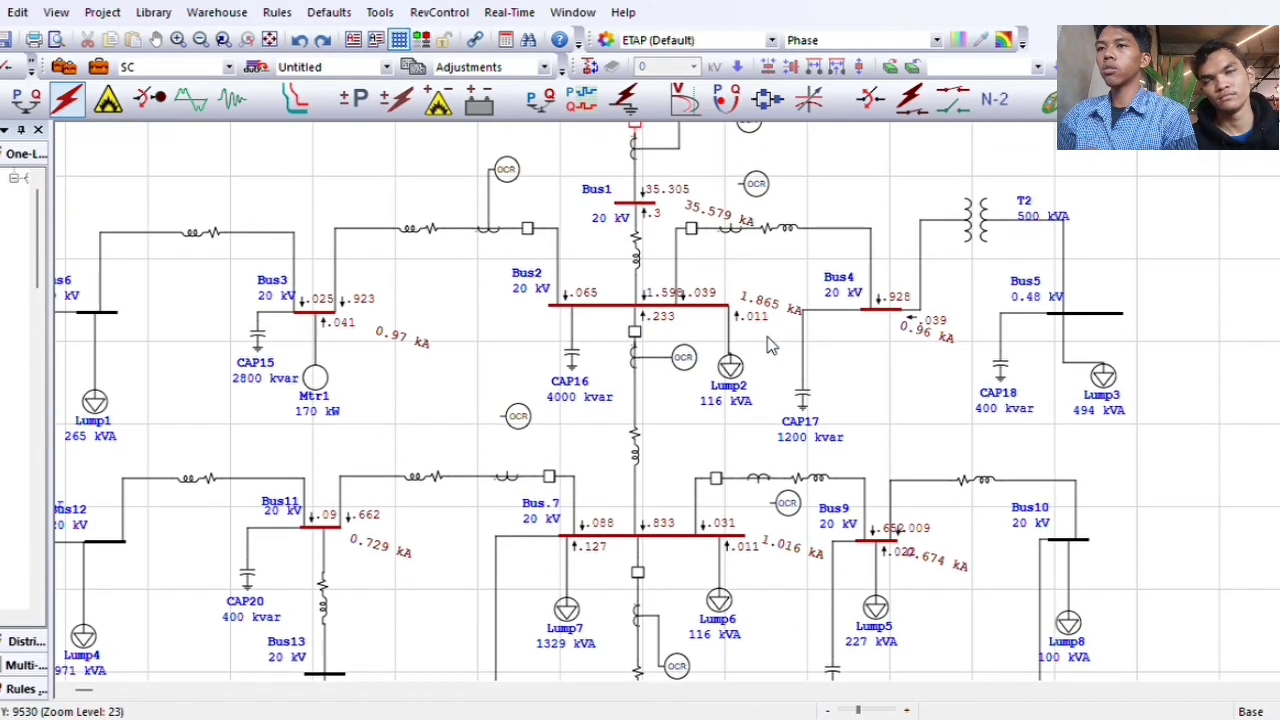
pyautogui.scroll(4, 767, 336)
pyautogui.scroll(-3, 605, 530)
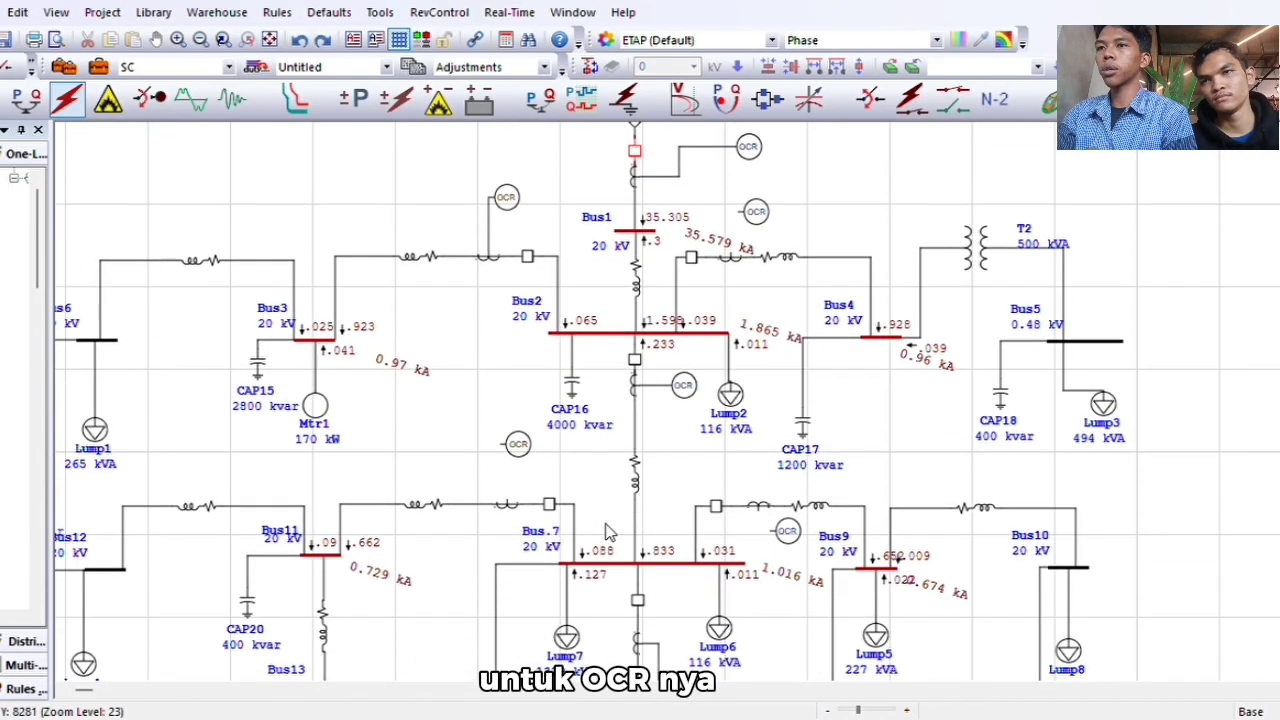
pyautogui.scroll(-1, 608, 532)
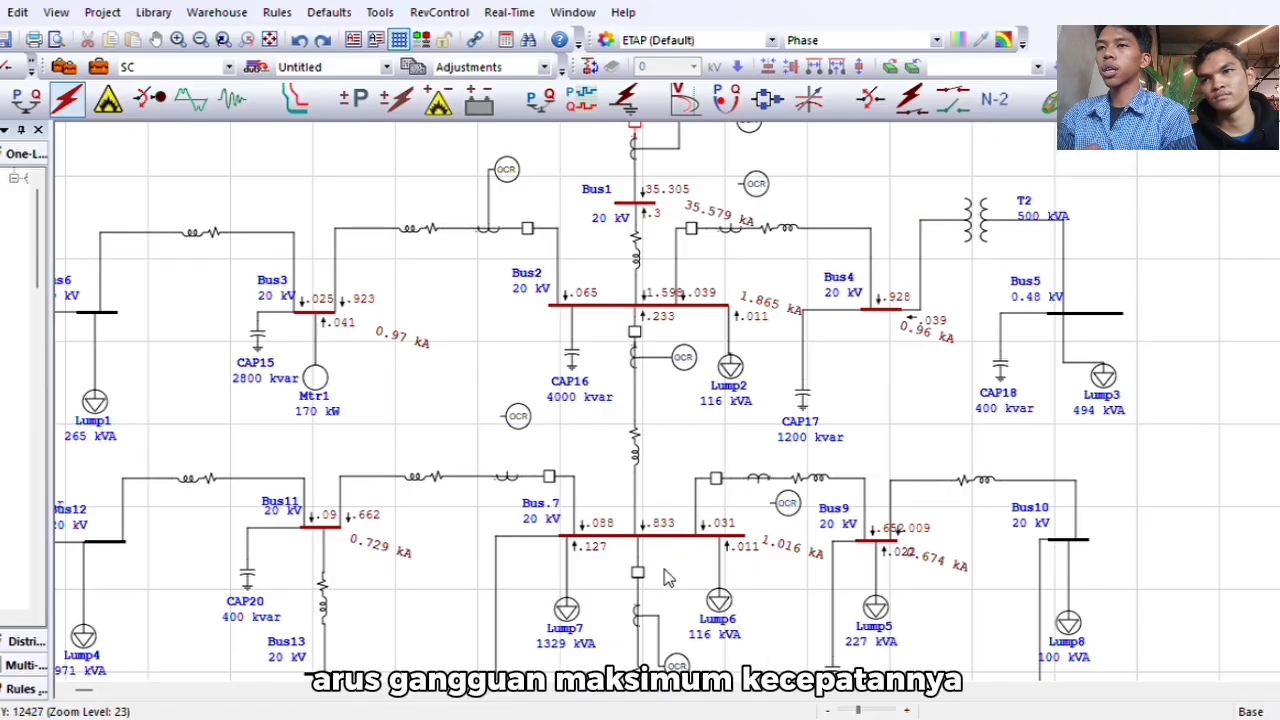
pyautogui.scroll(1, 668, 336)
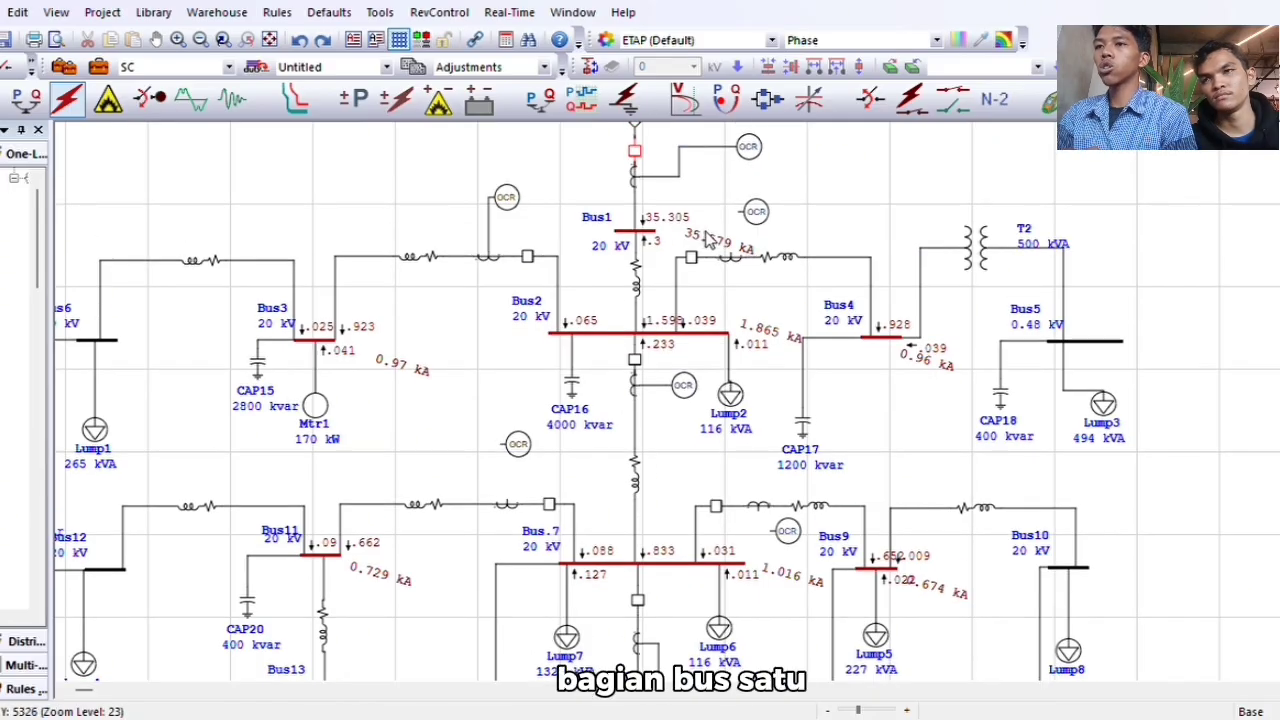
pyautogui.moveTo(707, 240); pyautogui.dragTo(727, 258)
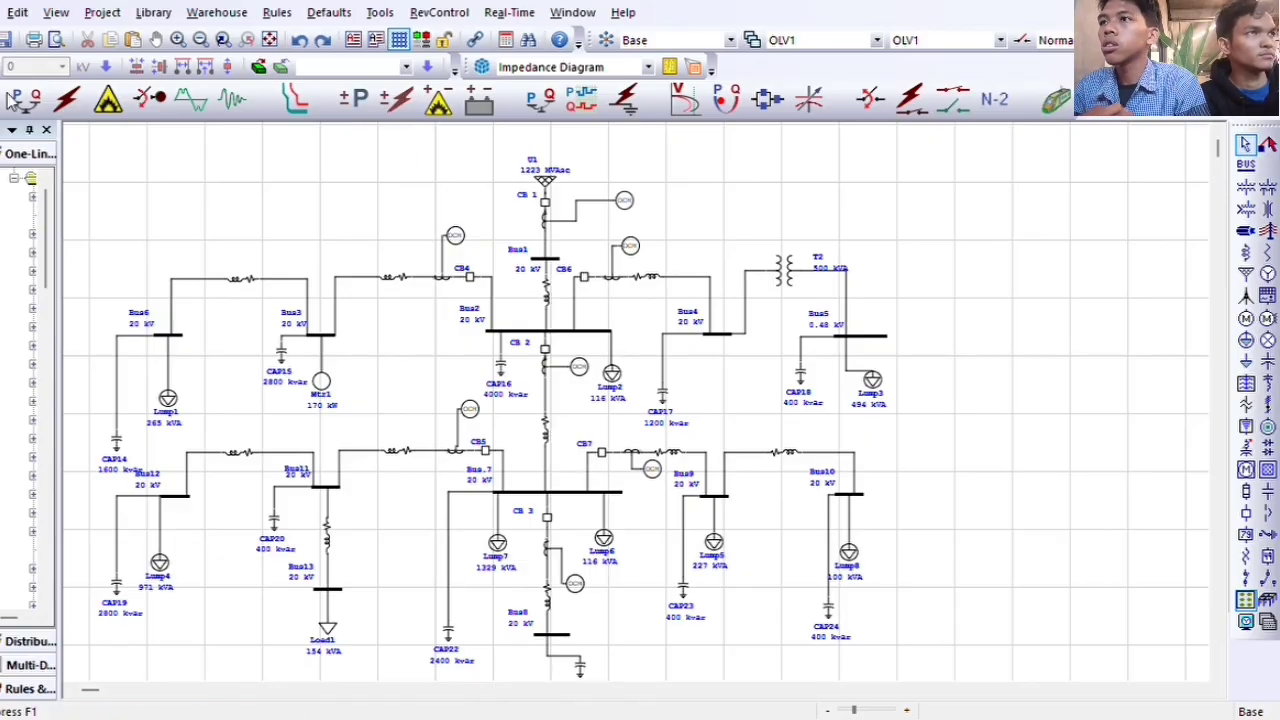
# Switch to Star protective device coordination and simulate a fault on Bus1 to show the protective devices' sequence of operation
pyautogui.click(294, 98)
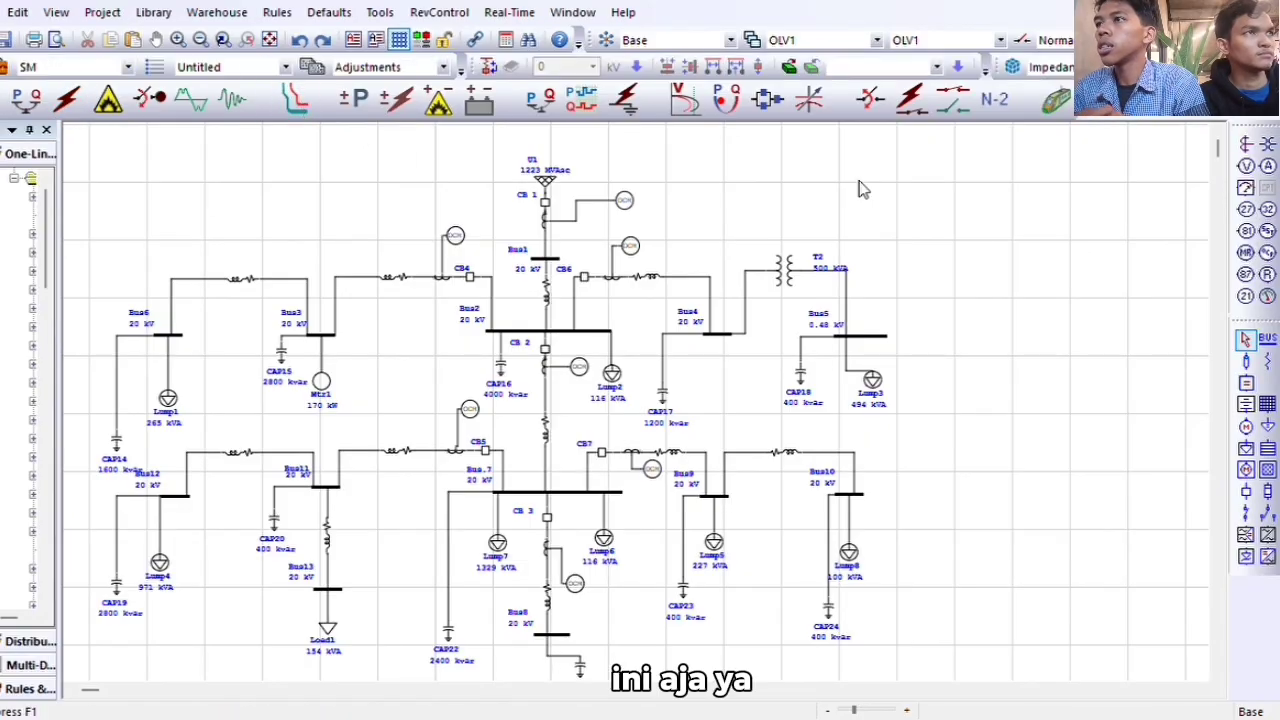
pyautogui.click(1278, 205)
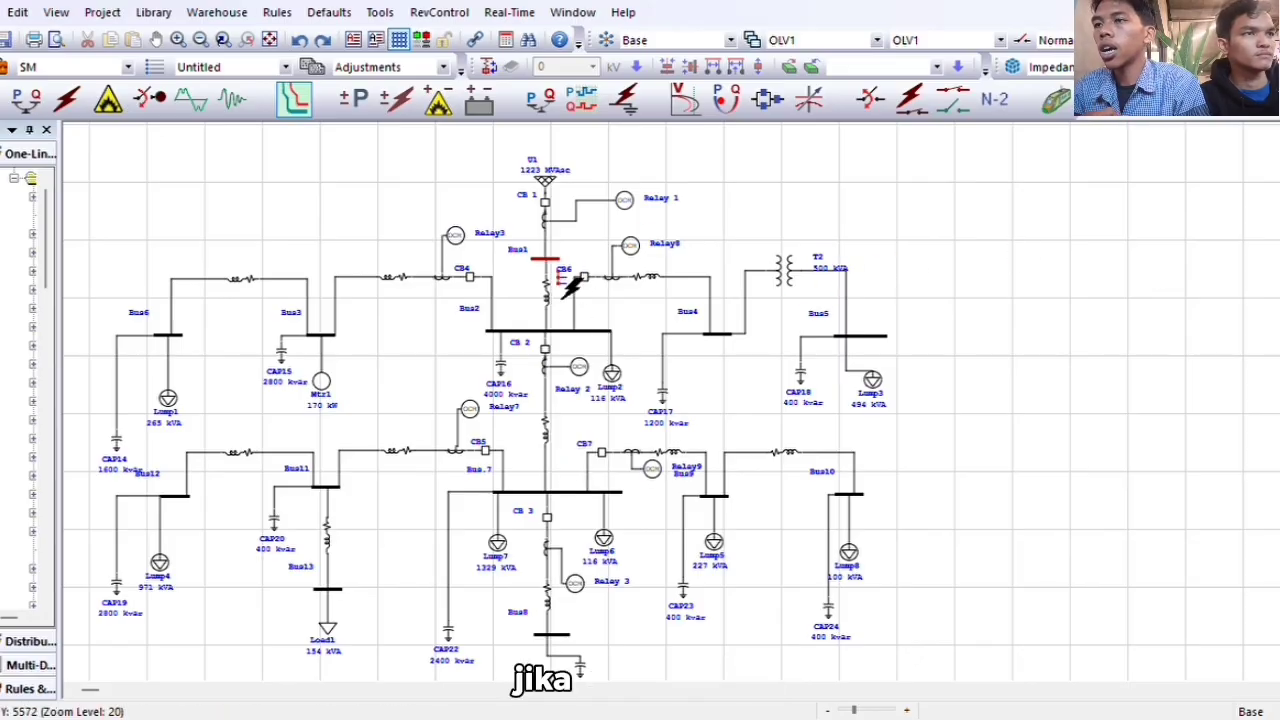
pyautogui.click(552, 260)
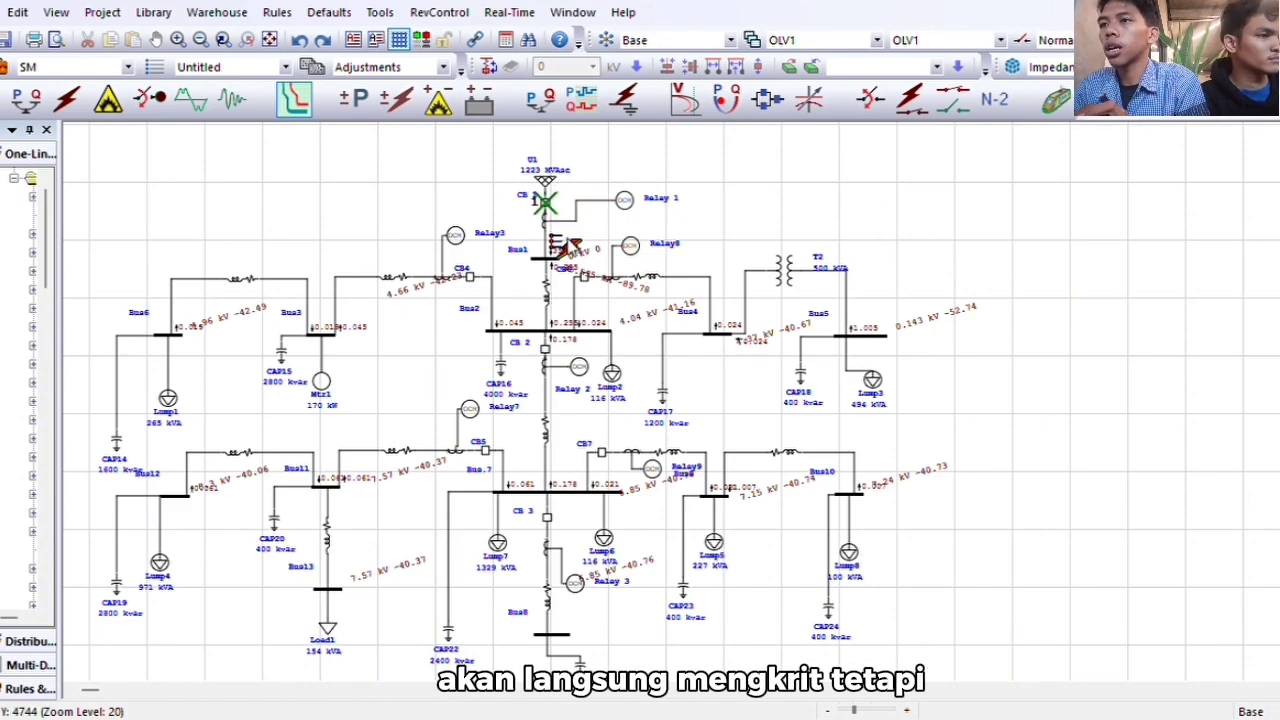
# Simulate a fault on Bus2 to show its protective device sequence of operation, and clear the fault results from the diagram
pyautogui.click(962, 366)
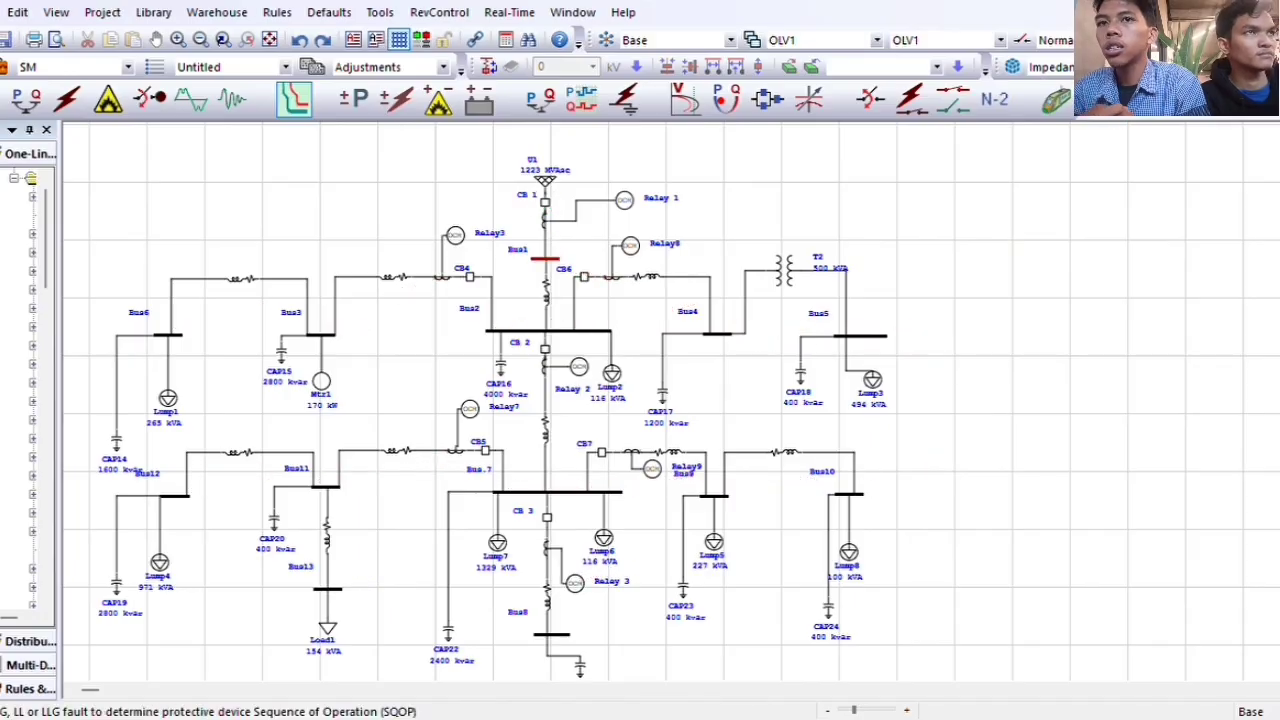
pyautogui.moveTo(545, 262); pyautogui.dragTo(565, 348)
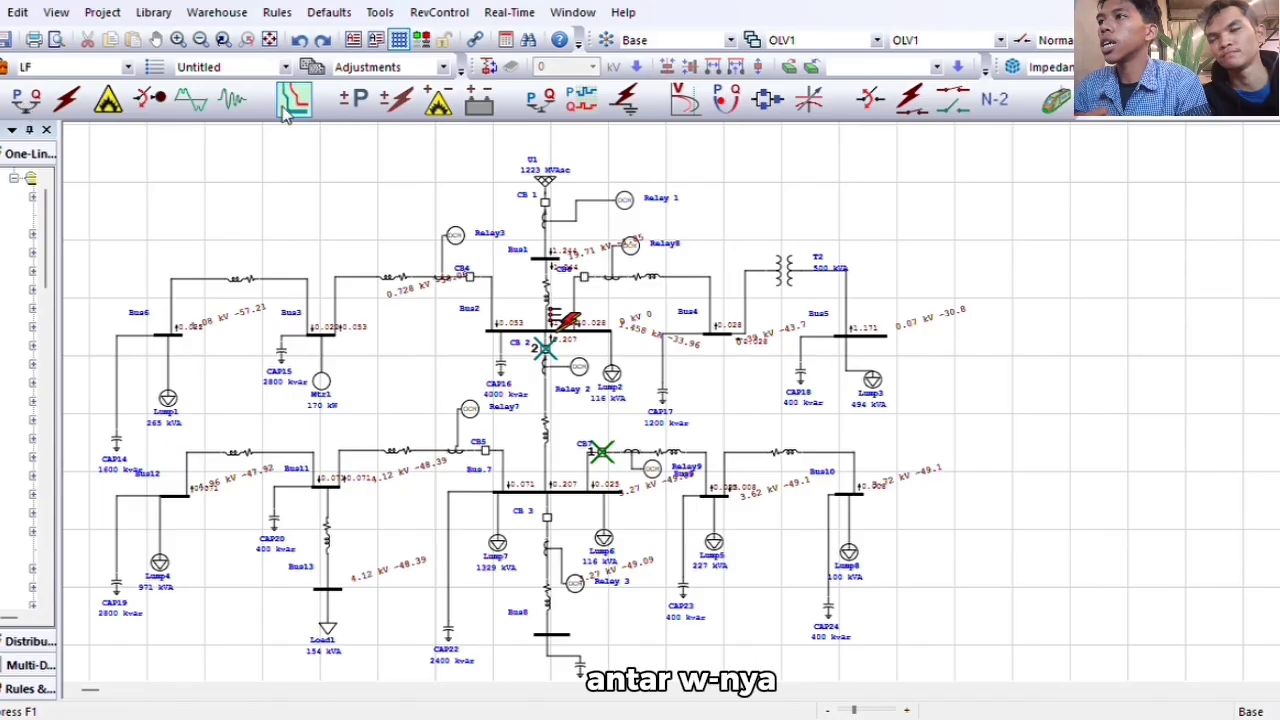
pyautogui.click(26, 102)
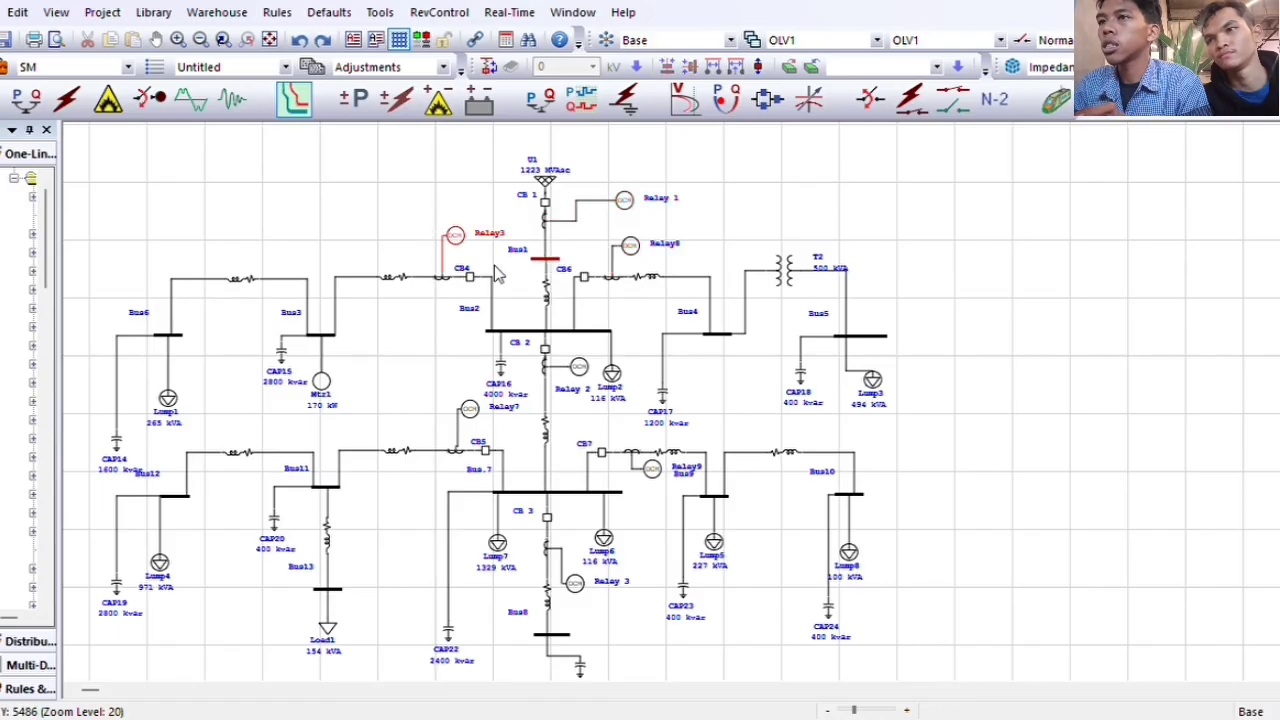
# Select all the network's overcurrent relays and plot their time-current curves together in a new Star view
pyautogui.moveTo(614, 159); pyautogui.dragTo(652, 279)
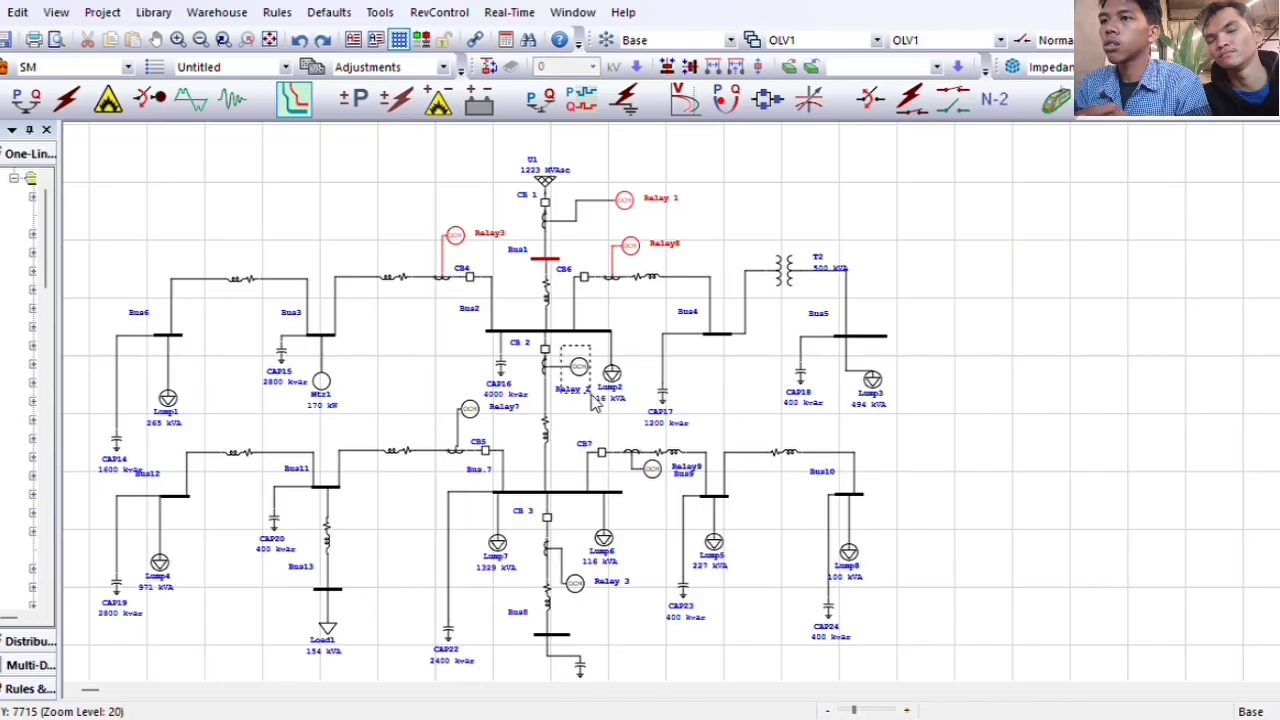
pyautogui.moveTo(592, 397); pyautogui.dragTo(592, 397)
pyautogui.moveTo(458, 398); pyautogui.dragTo(497, 440)
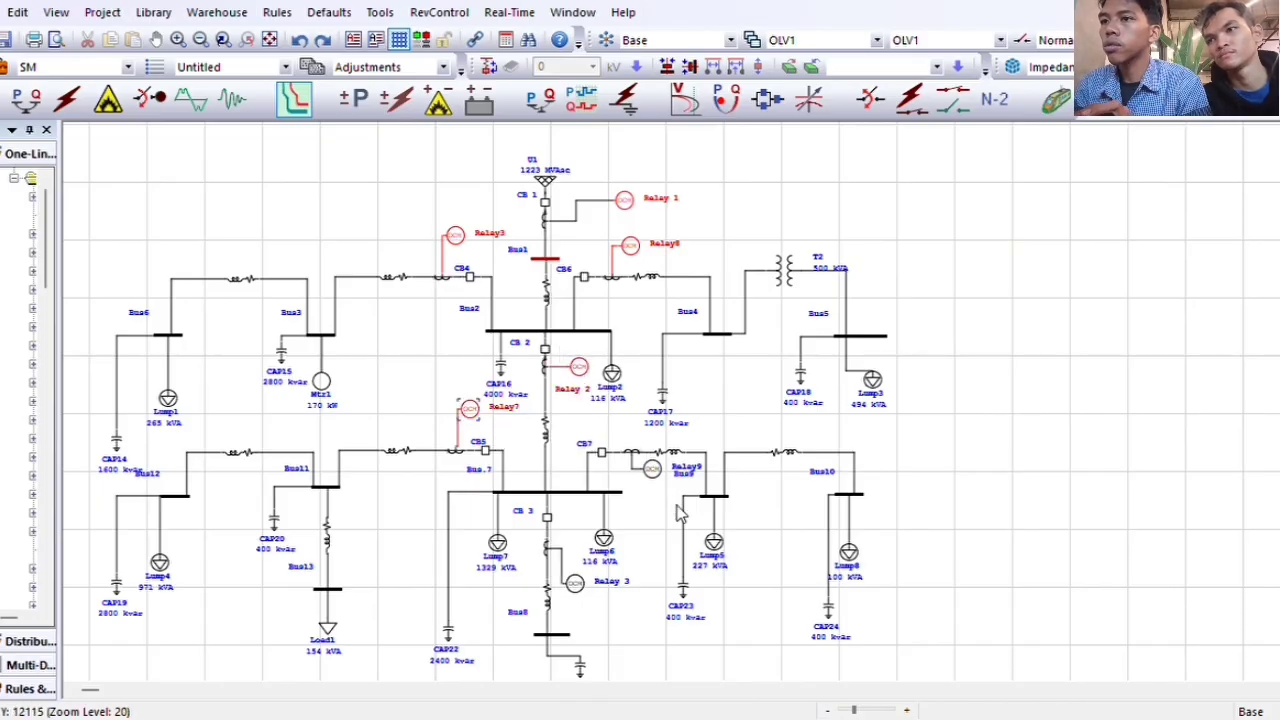
pyautogui.click(640, 470)
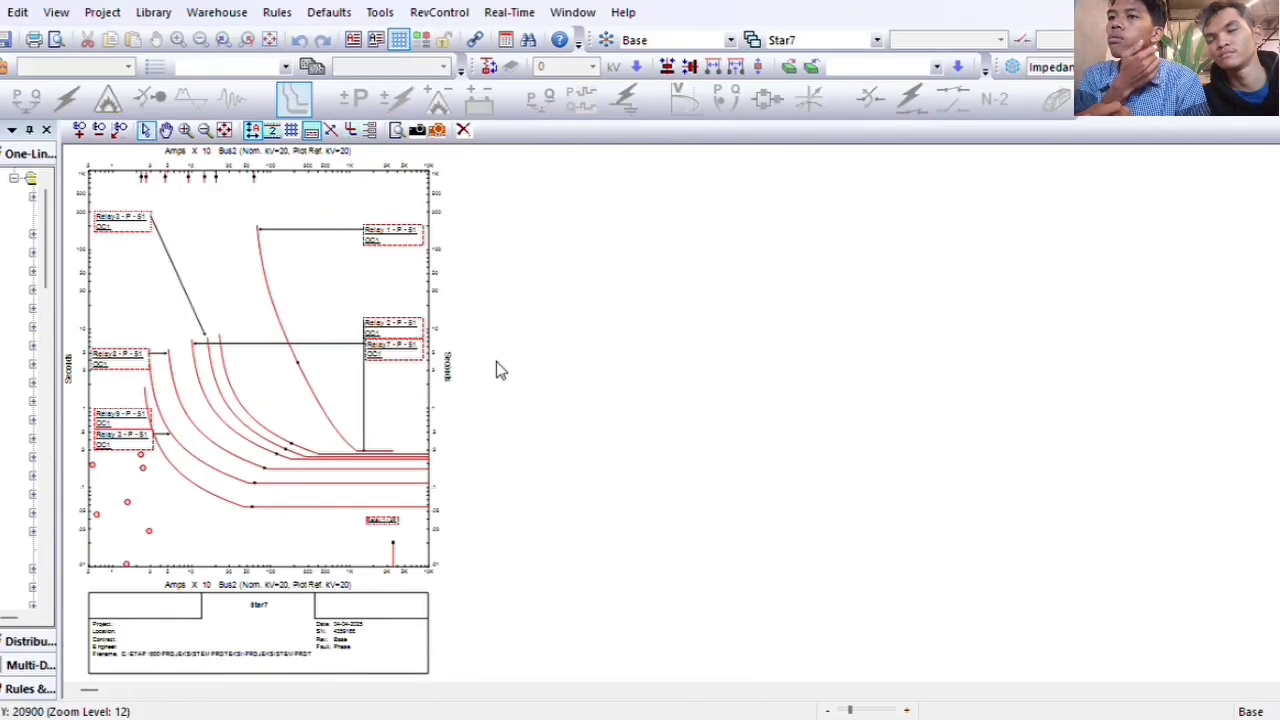
# Examine the relay curves for spacing and overlap, temporarily showing the plot gridlines for comparison
pyautogui.scroll(1, 400, 398)
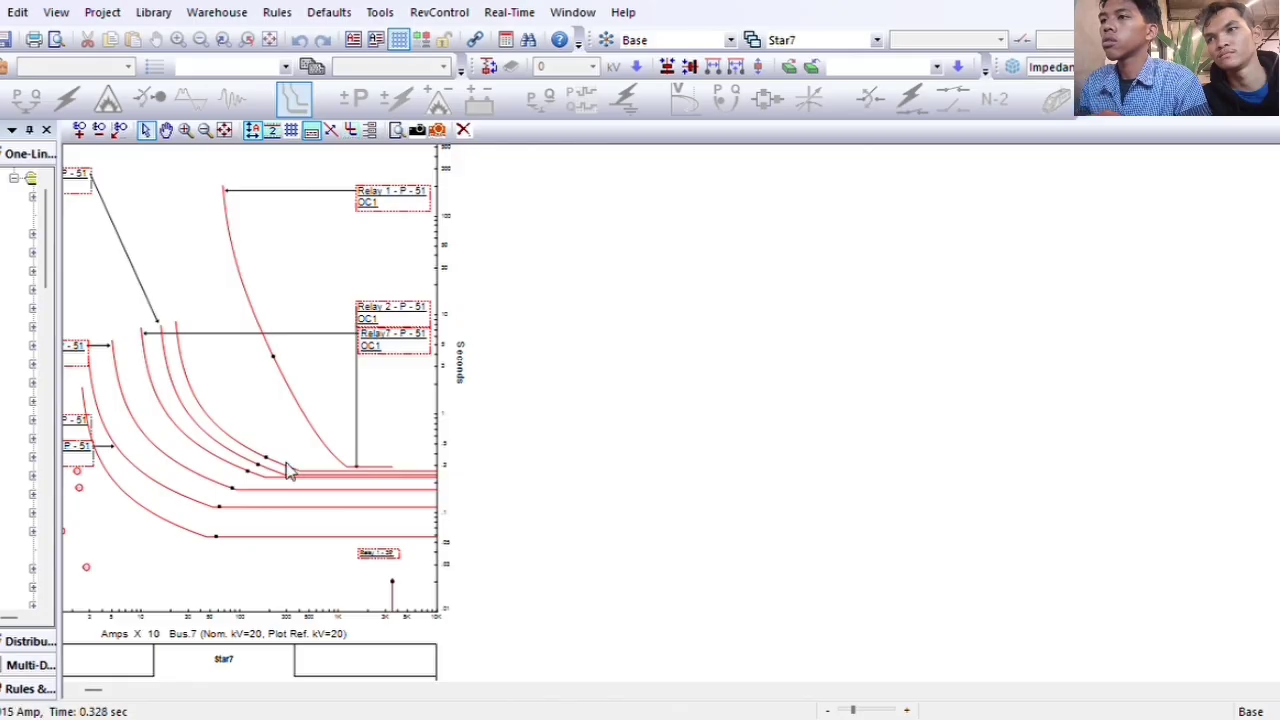
pyautogui.scroll(1, 286, 466)
pyautogui.scroll(-2, 286, 471)
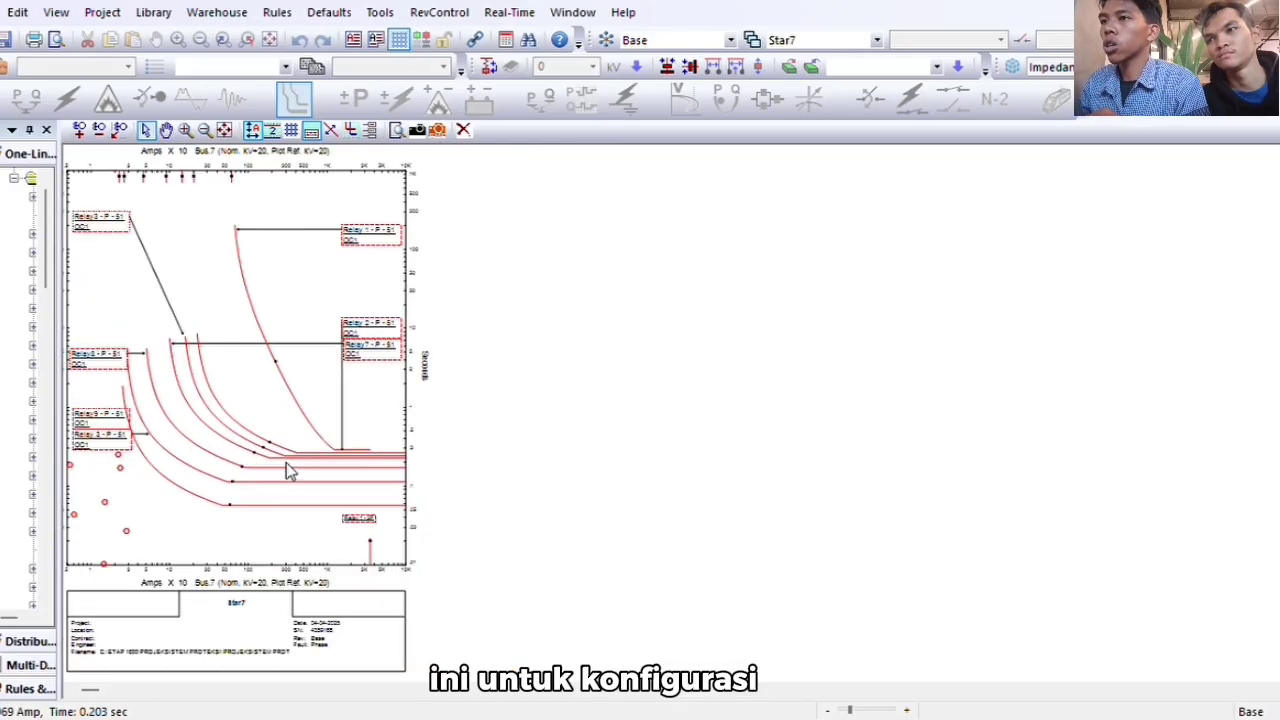
pyautogui.scroll(2, 268, 401)
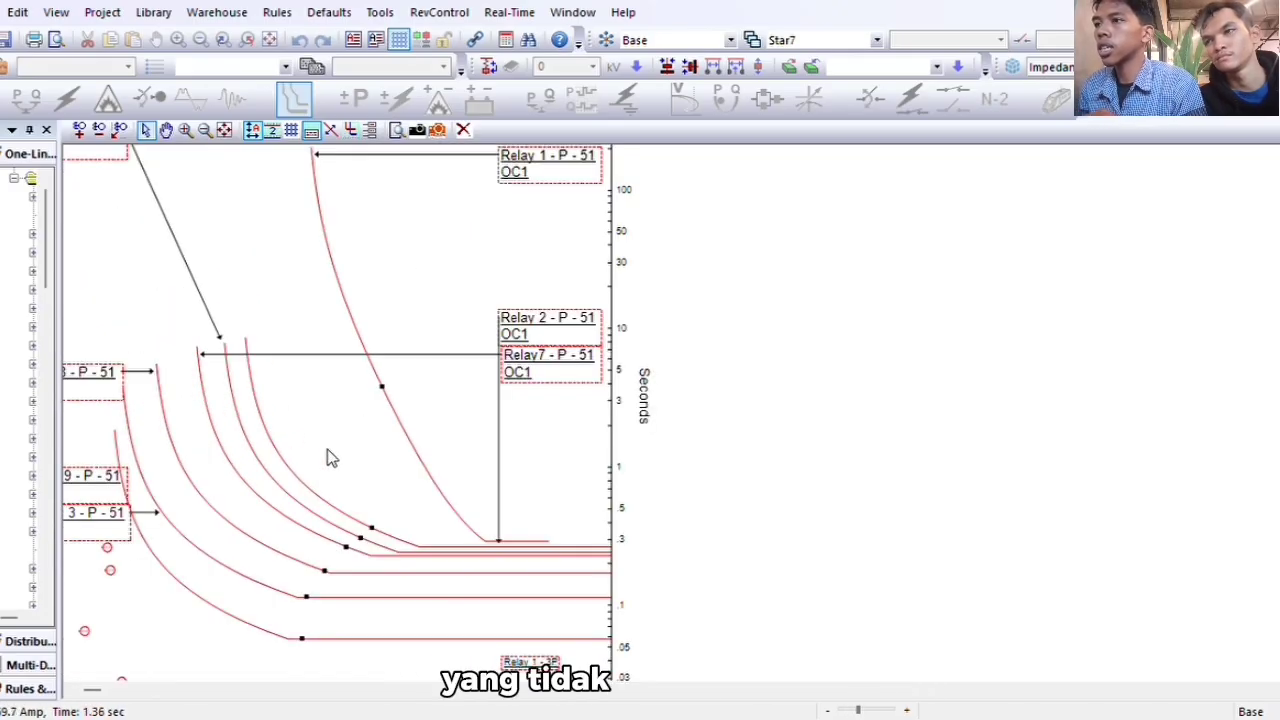
pyautogui.scroll(-1, 329, 454)
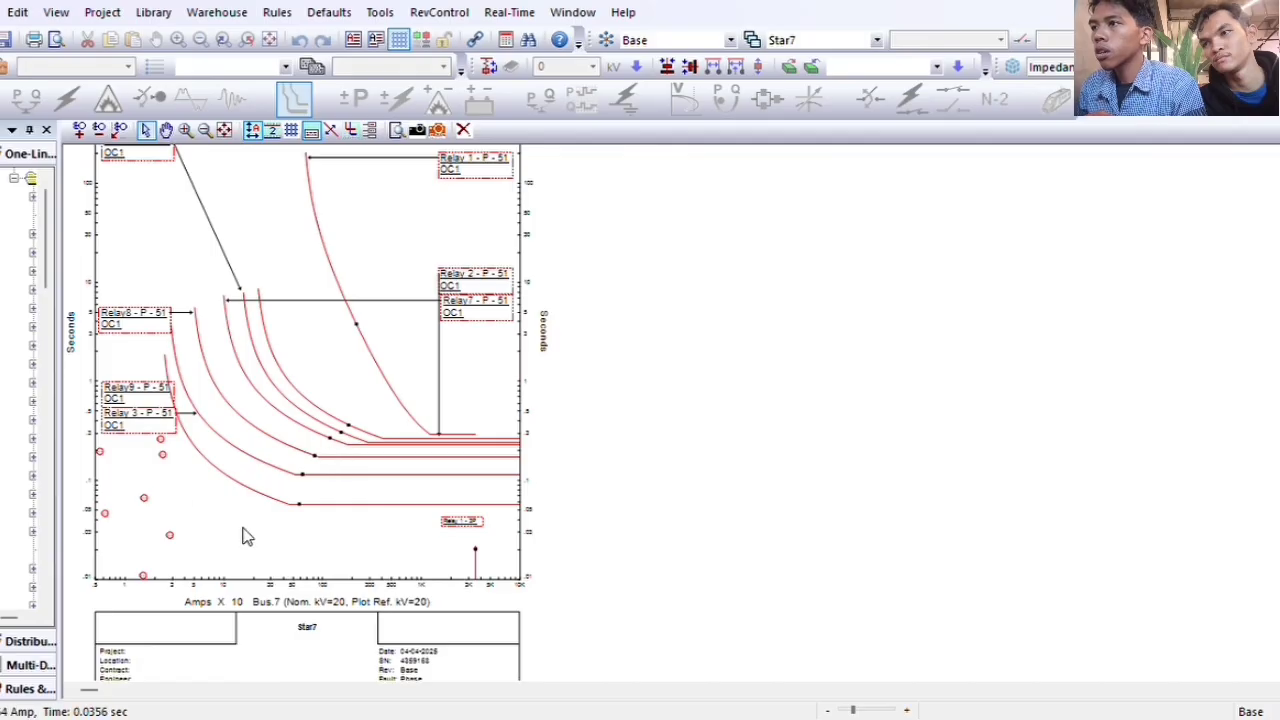
pyautogui.scroll(3, 286, 401)
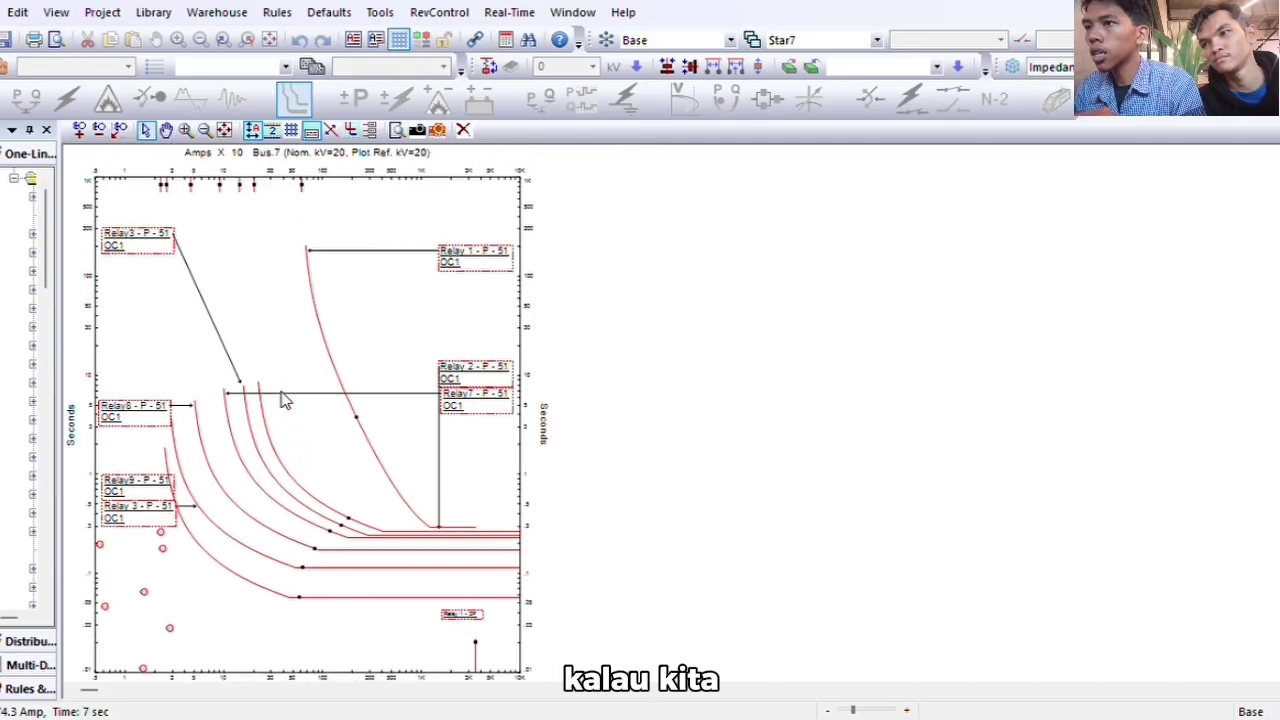
pyautogui.click(290, 130)
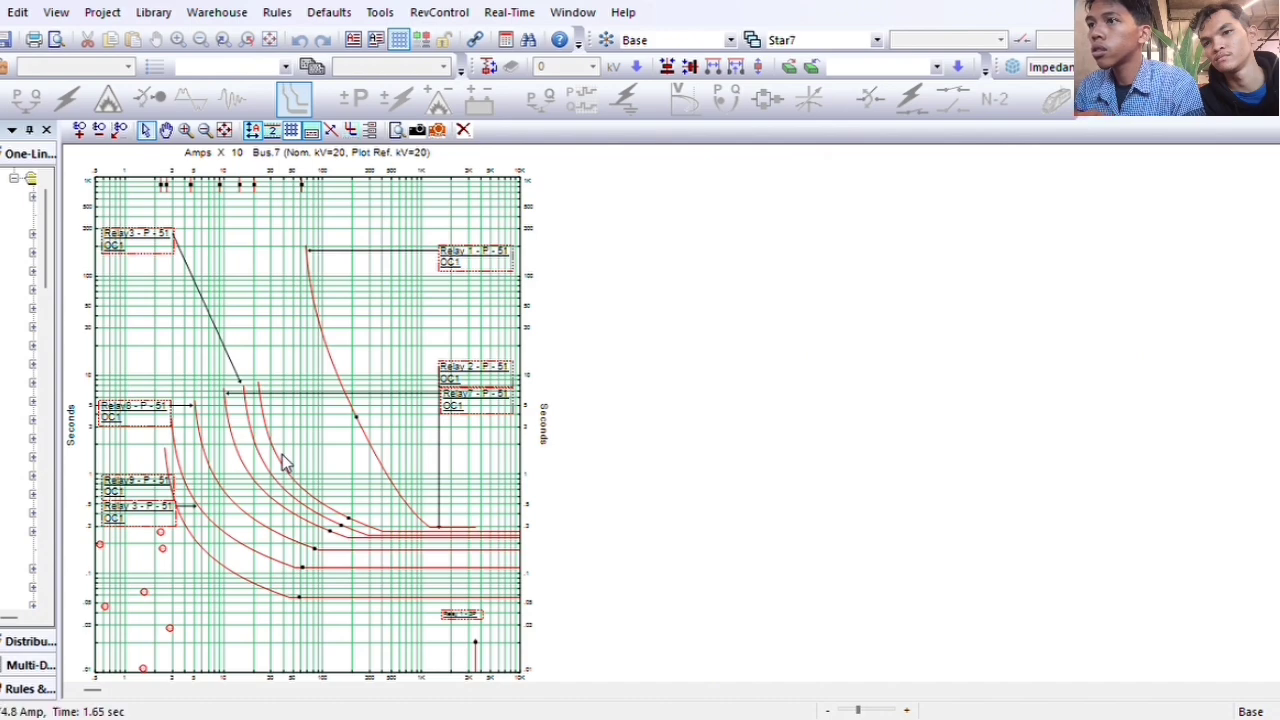
pyautogui.scroll(2, 282, 454)
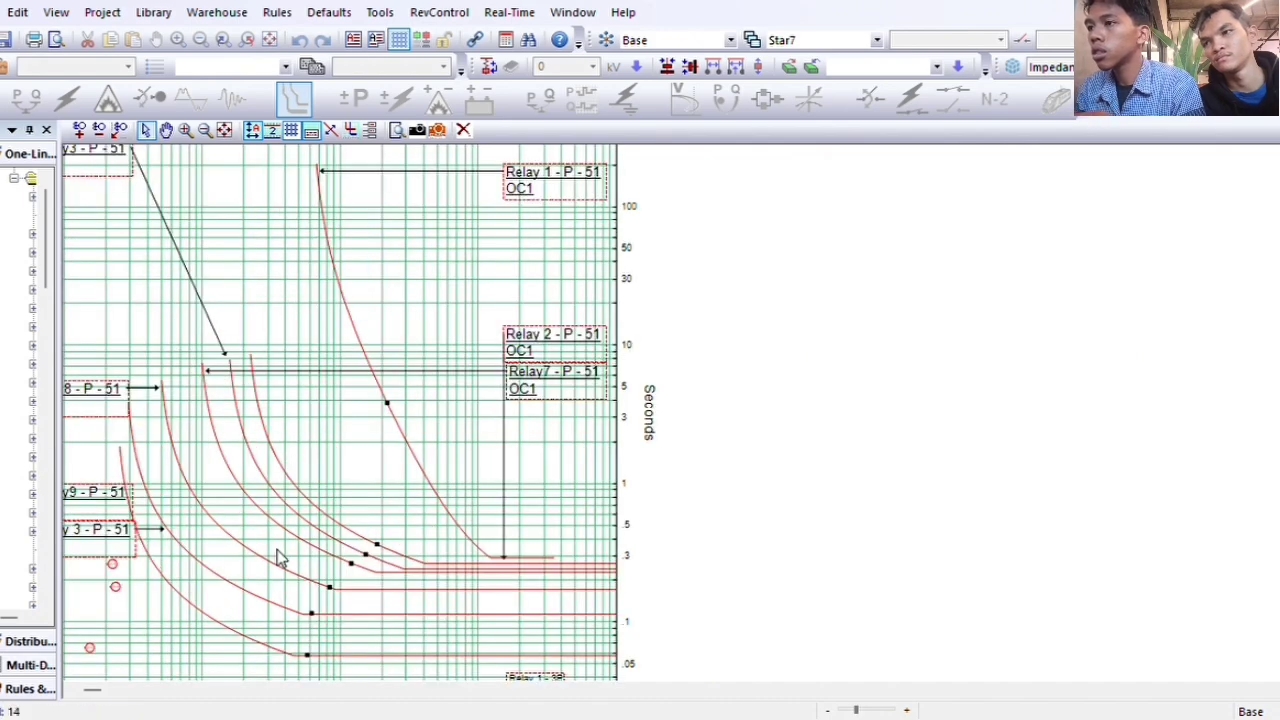
pyautogui.scroll(-2, 155, 553)
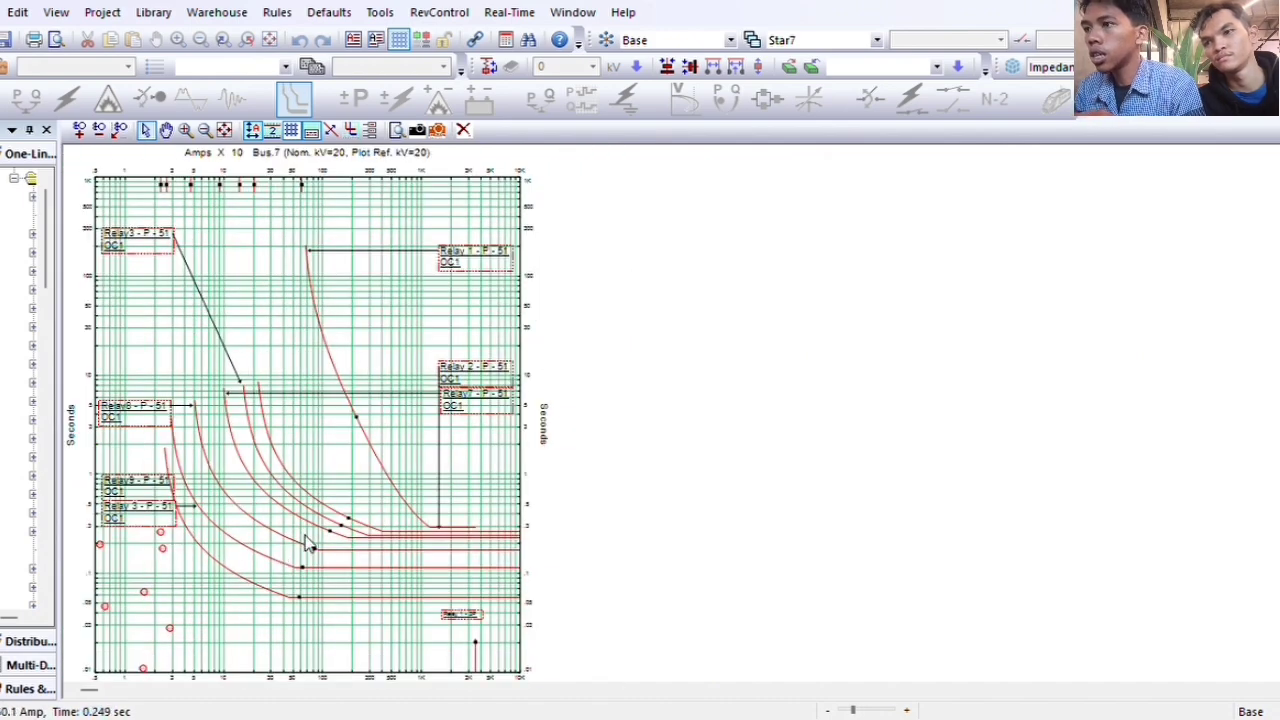
pyautogui.click(291, 131)
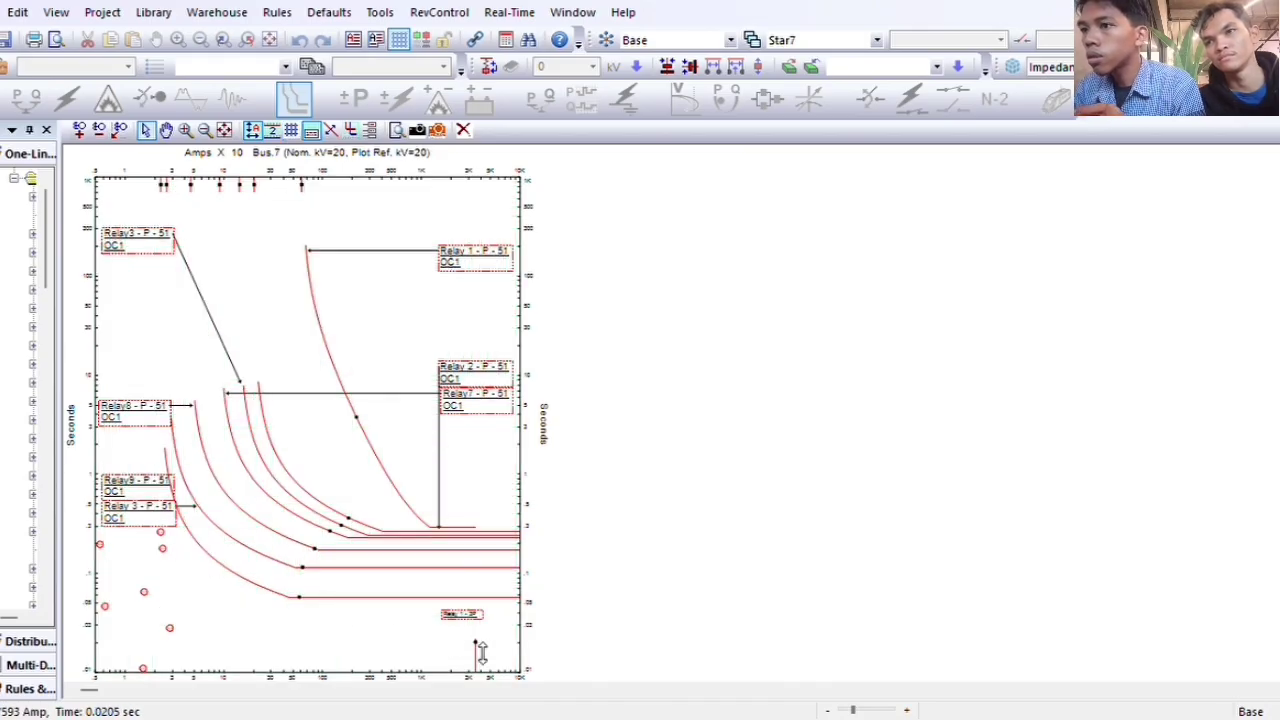
# Raise the Relay 1 - 3P fault arrow on the plot and highlight the Relay9 curve
pyautogui.moveTo(481, 652); pyautogui.dragTo(482, 617)
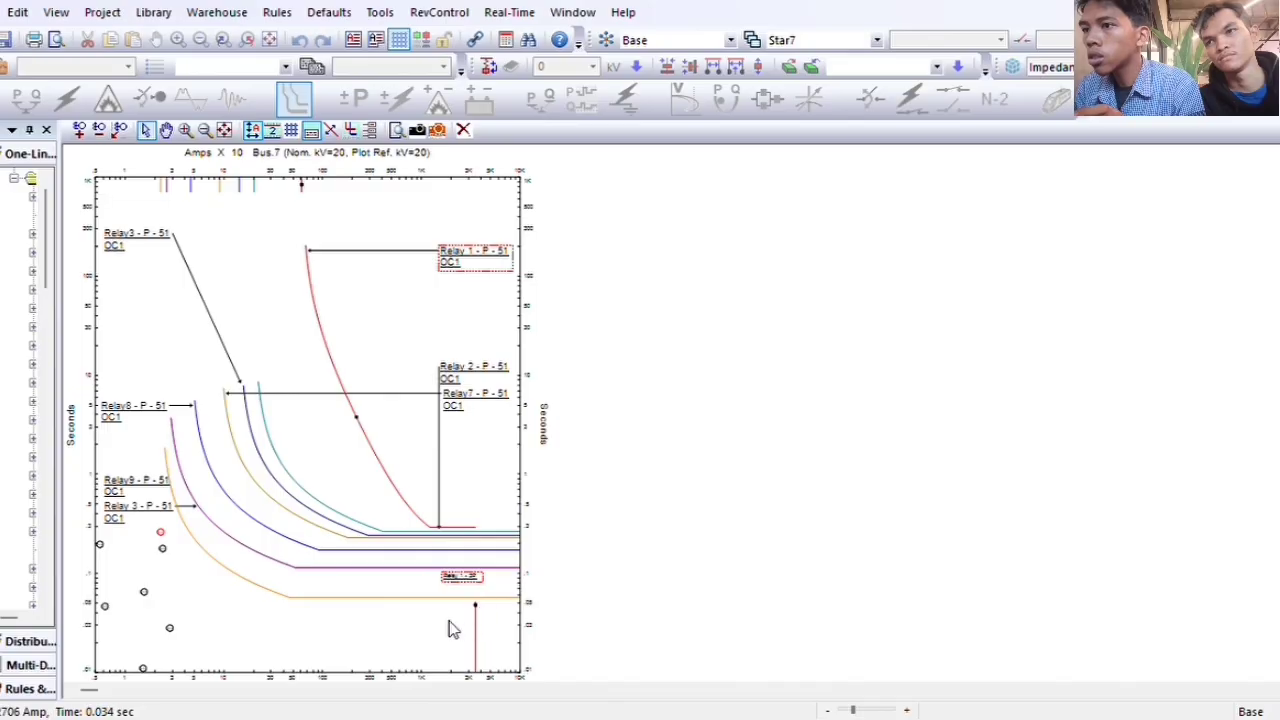
pyautogui.click(287, 598)
pyautogui.click(297, 601)
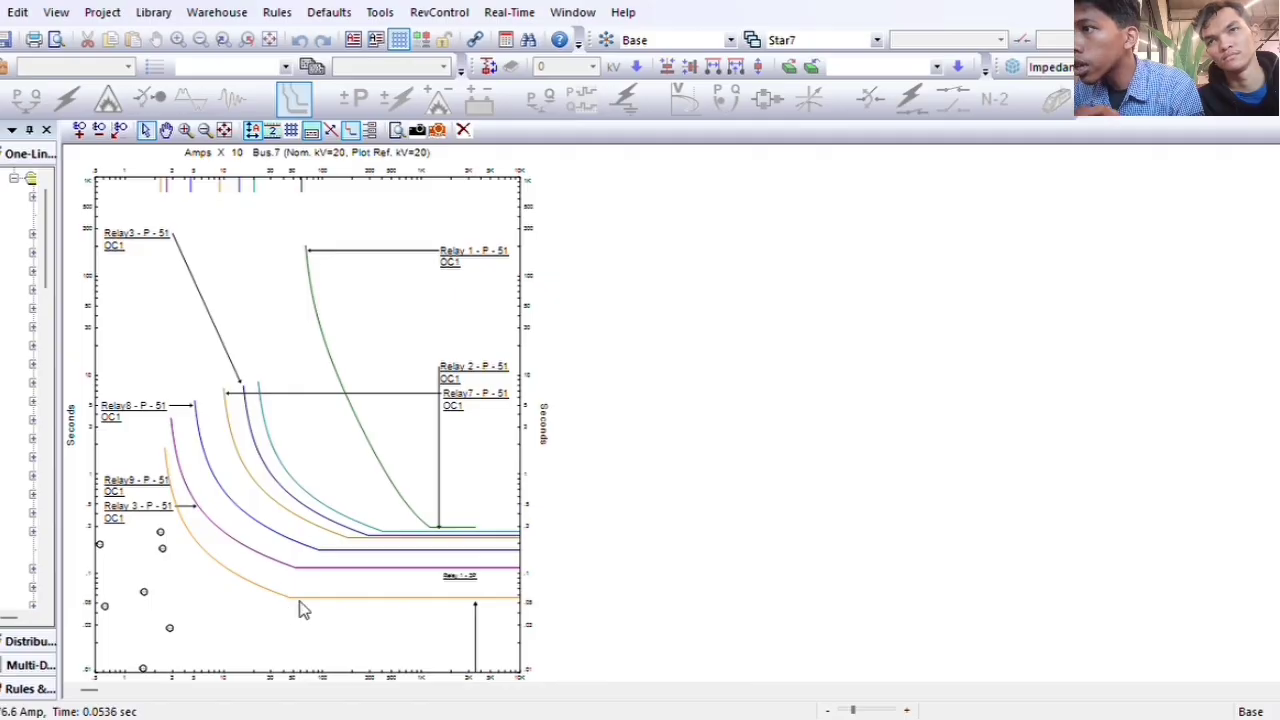
pyautogui.click(298, 599)
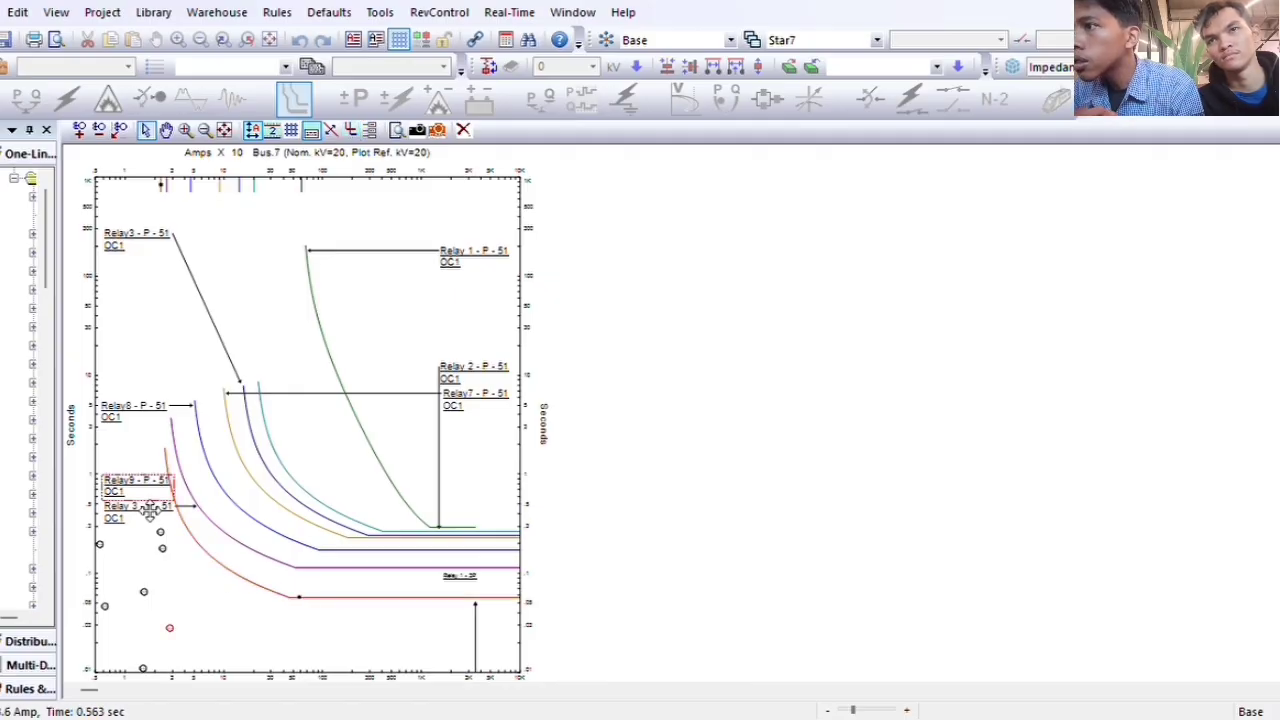
# Highlight the Relay 3, Relay8, Relay7 and Relay3 curves in turn and examine the gaps between their flat sections
pyautogui.click(208, 525)
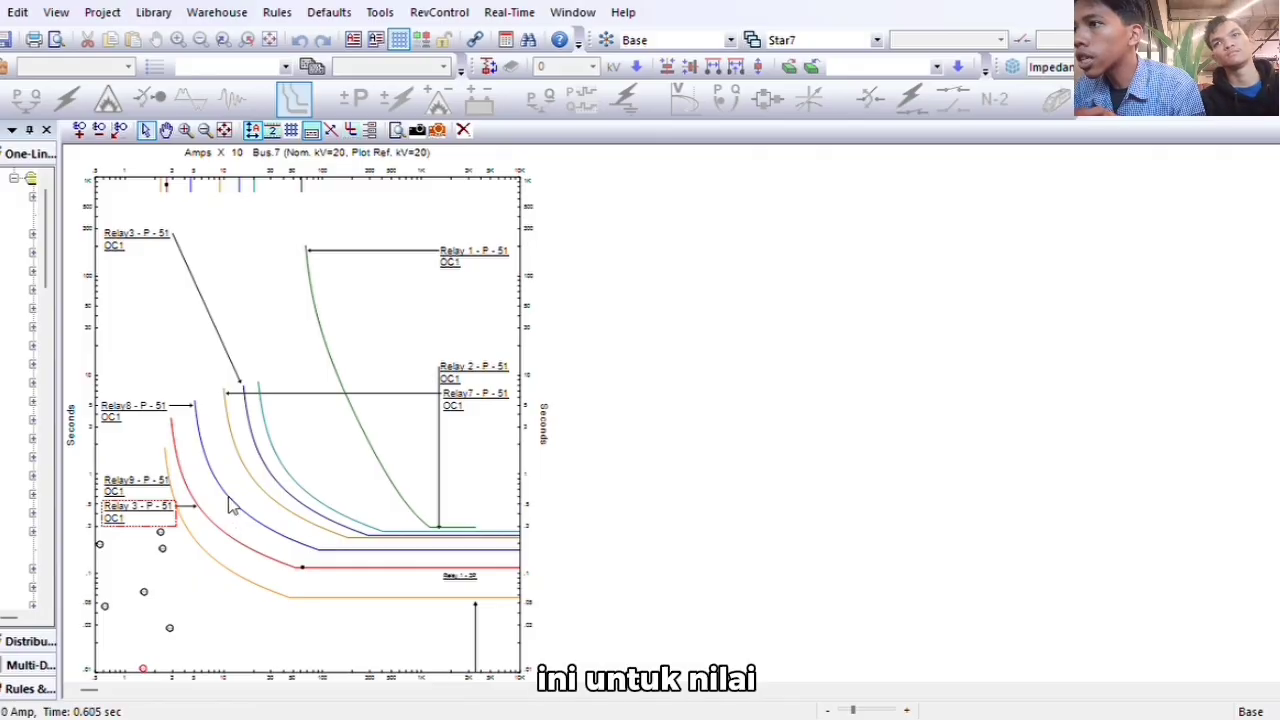
pyautogui.click(229, 503)
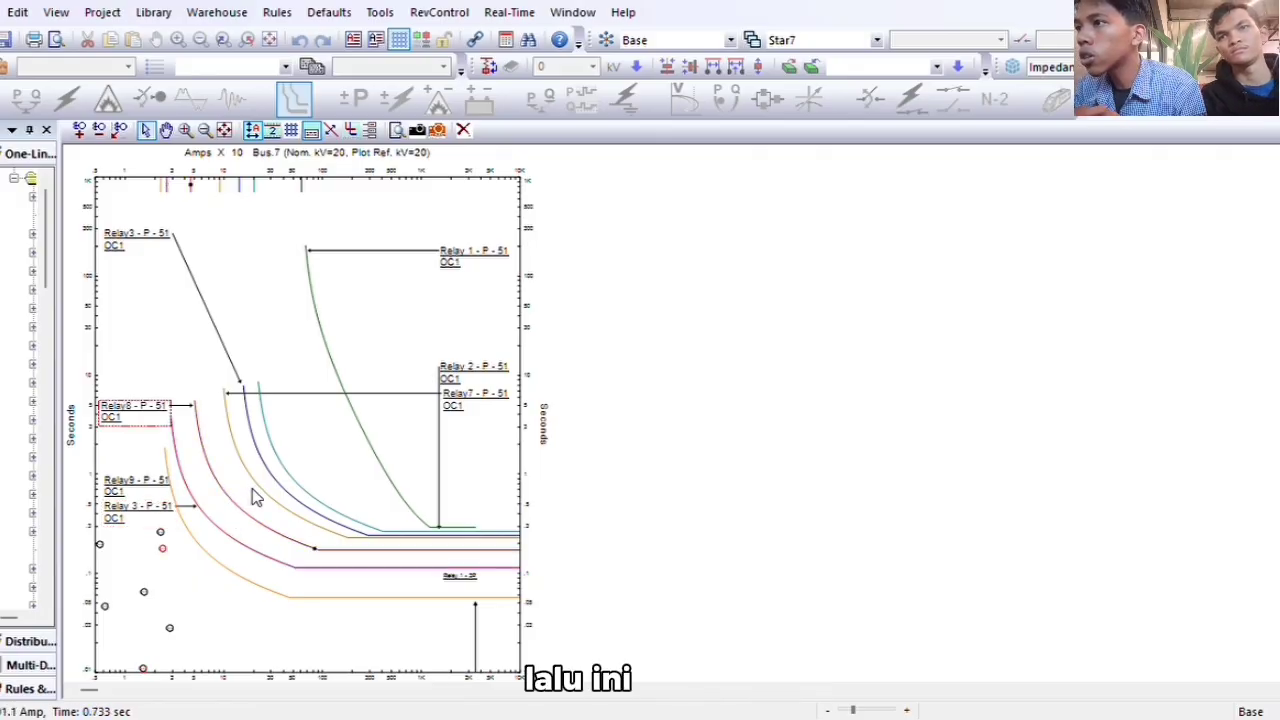
pyautogui.click(258, 497)
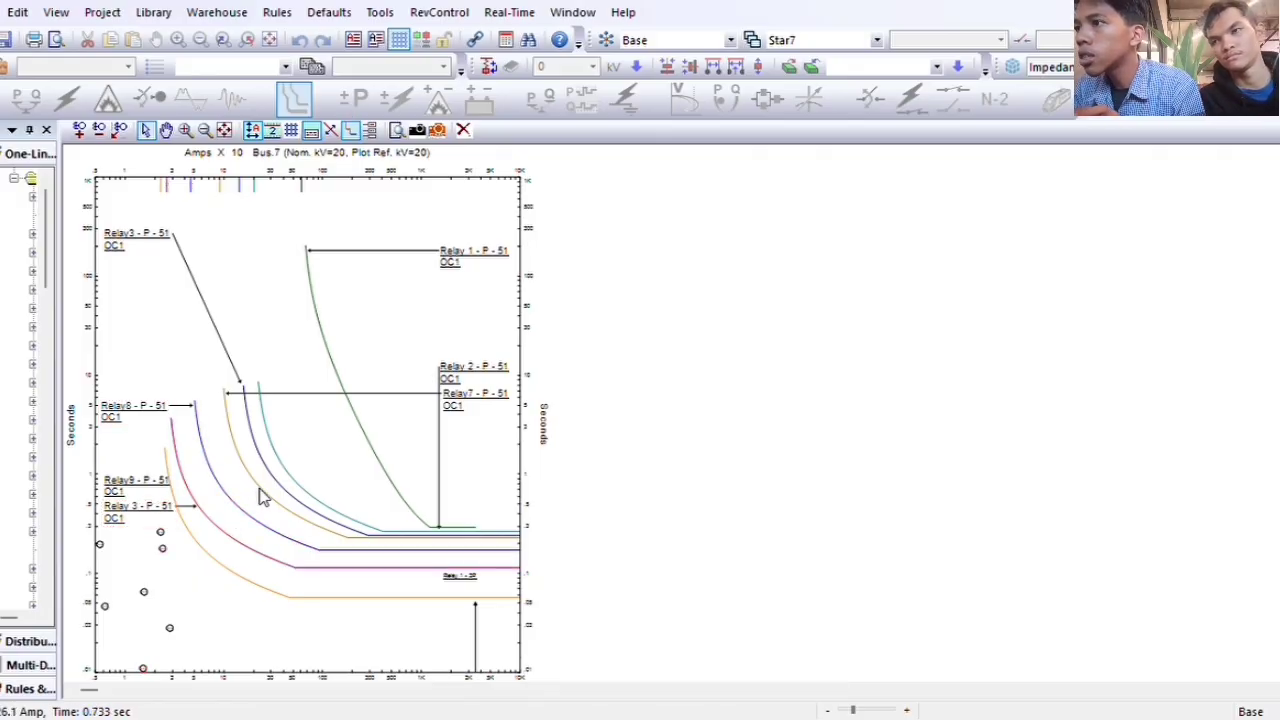
pyautogui.click(260, 496)
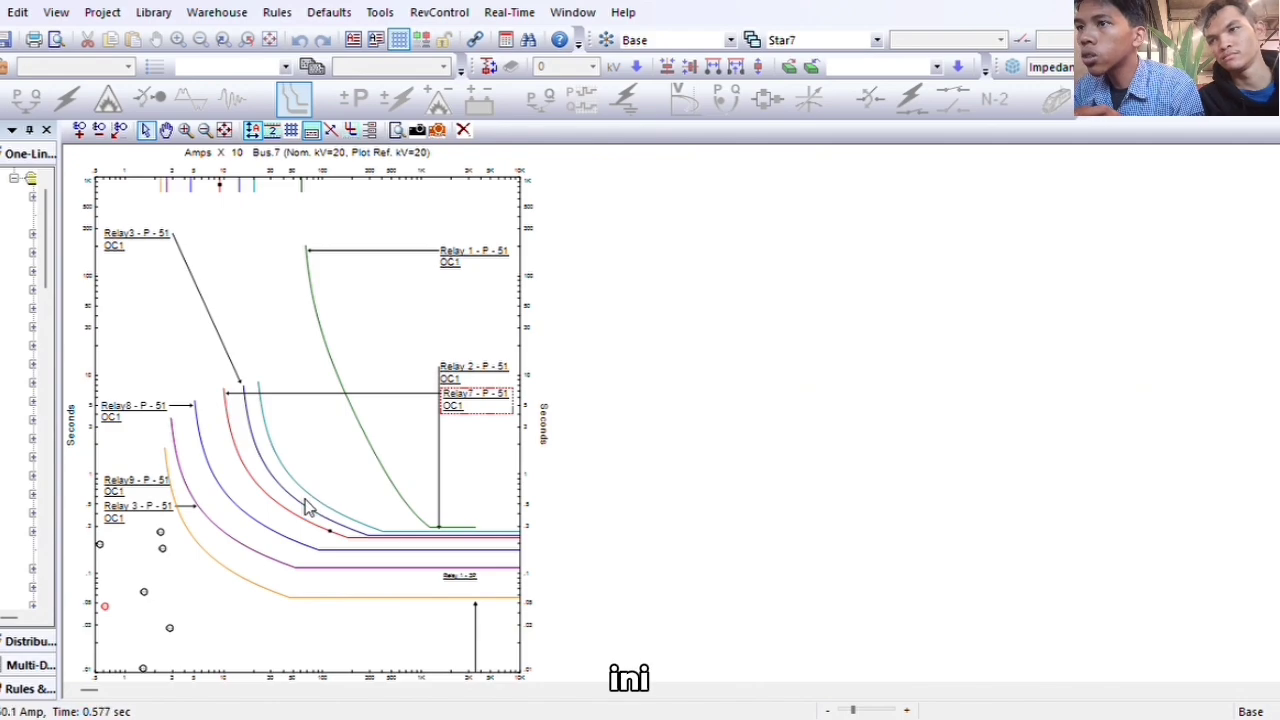
pyautogui.click(305, 504)
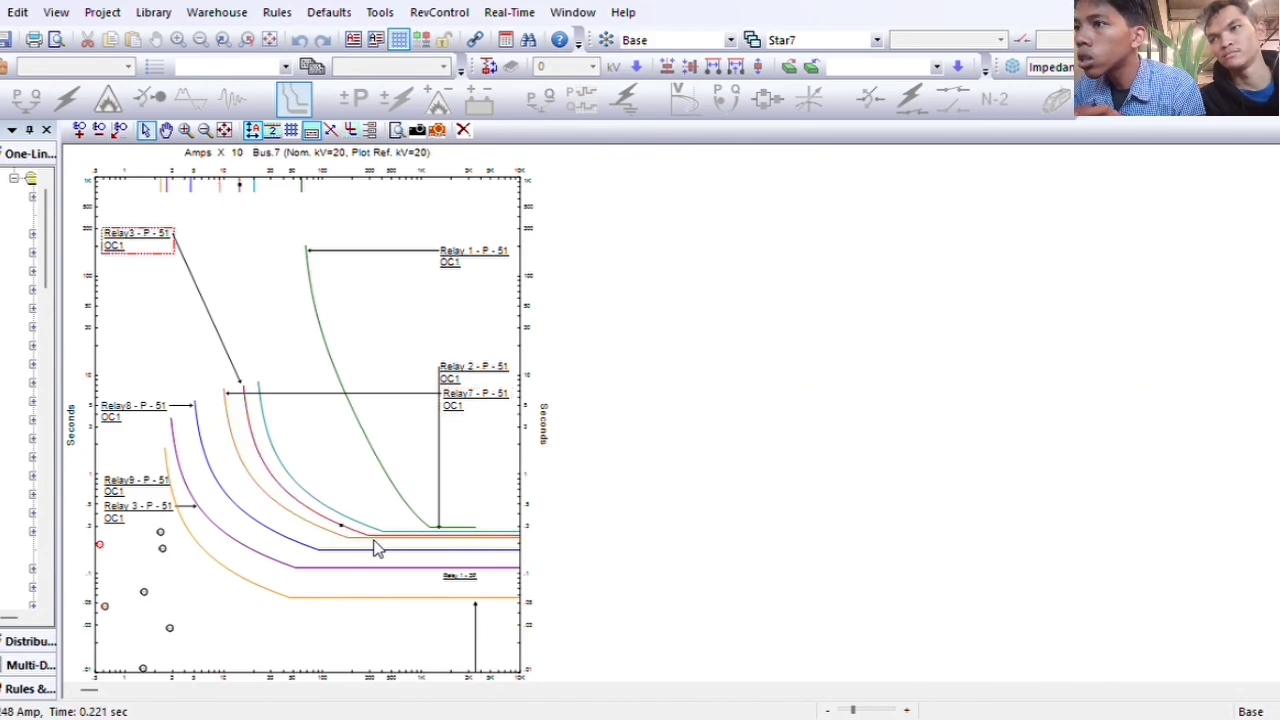
pyautogui.scroll(3, 375, 548)
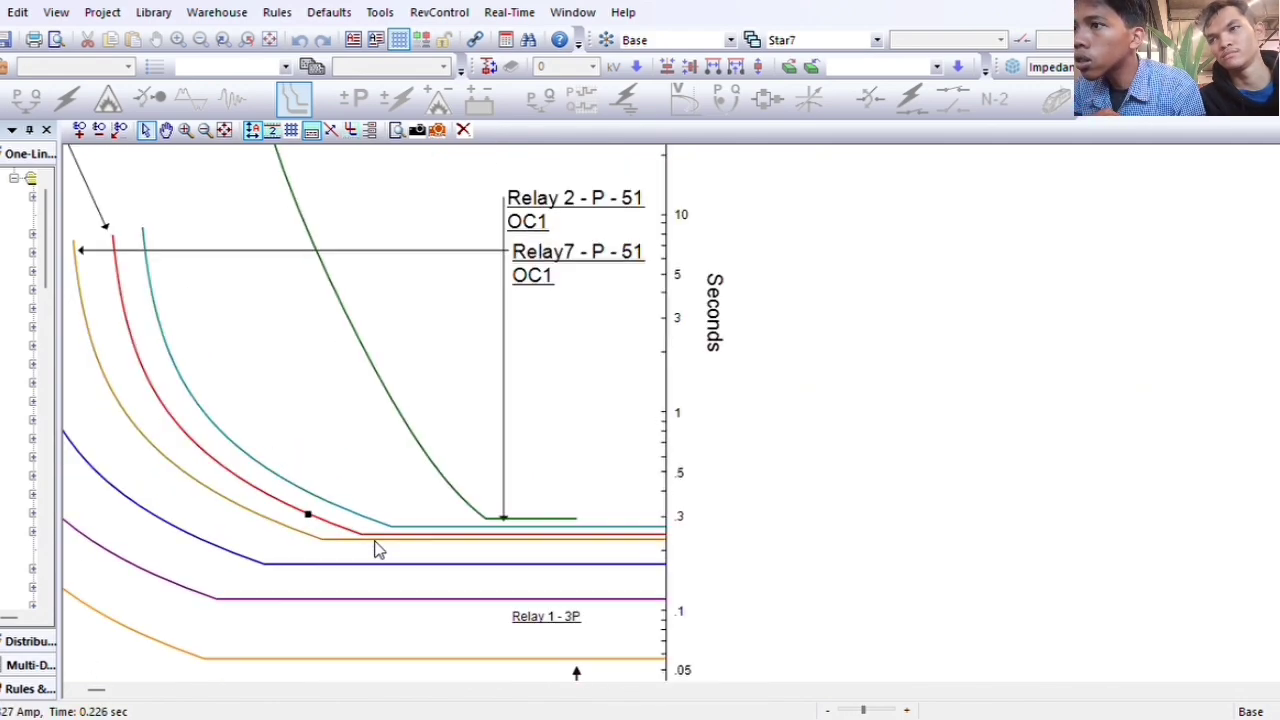
pyautogui.scroll(-1, 375, 548)
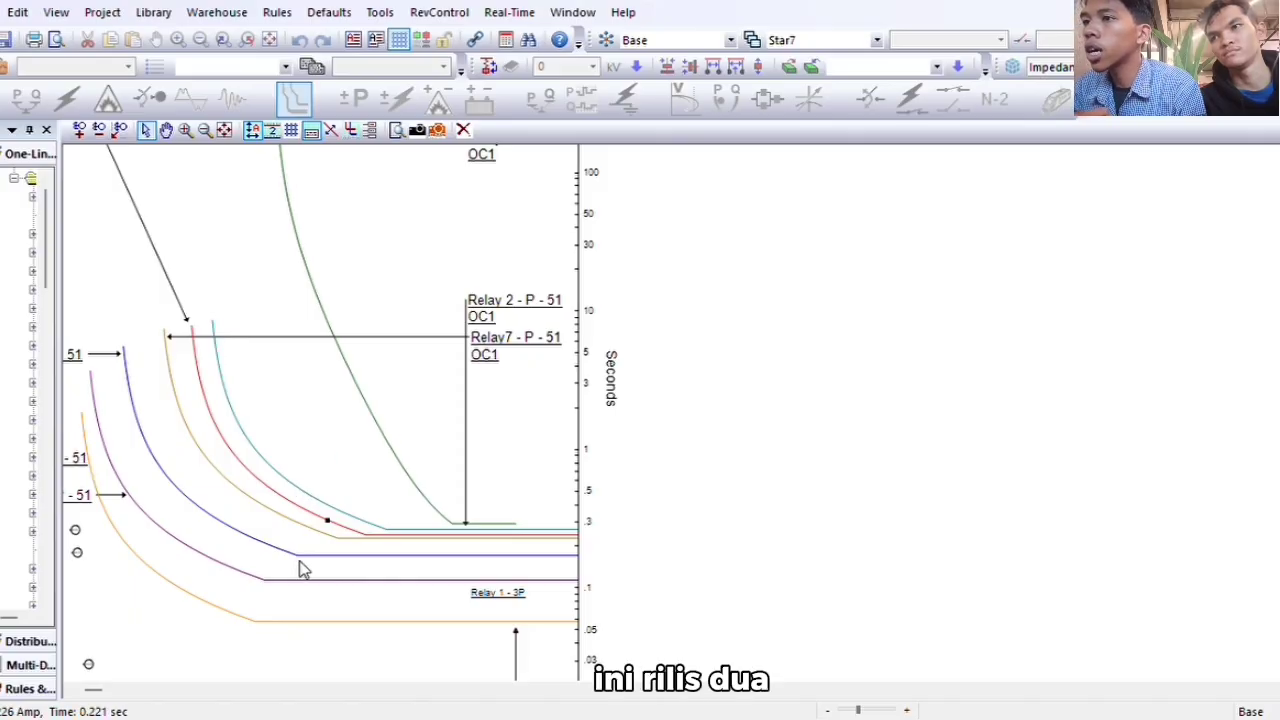
# Examine the Star7 relay curves from the Relay 1 curve's upper end to the flat sections and the plot's lower axis
pyautogui.scroll(-2, 280, 594)
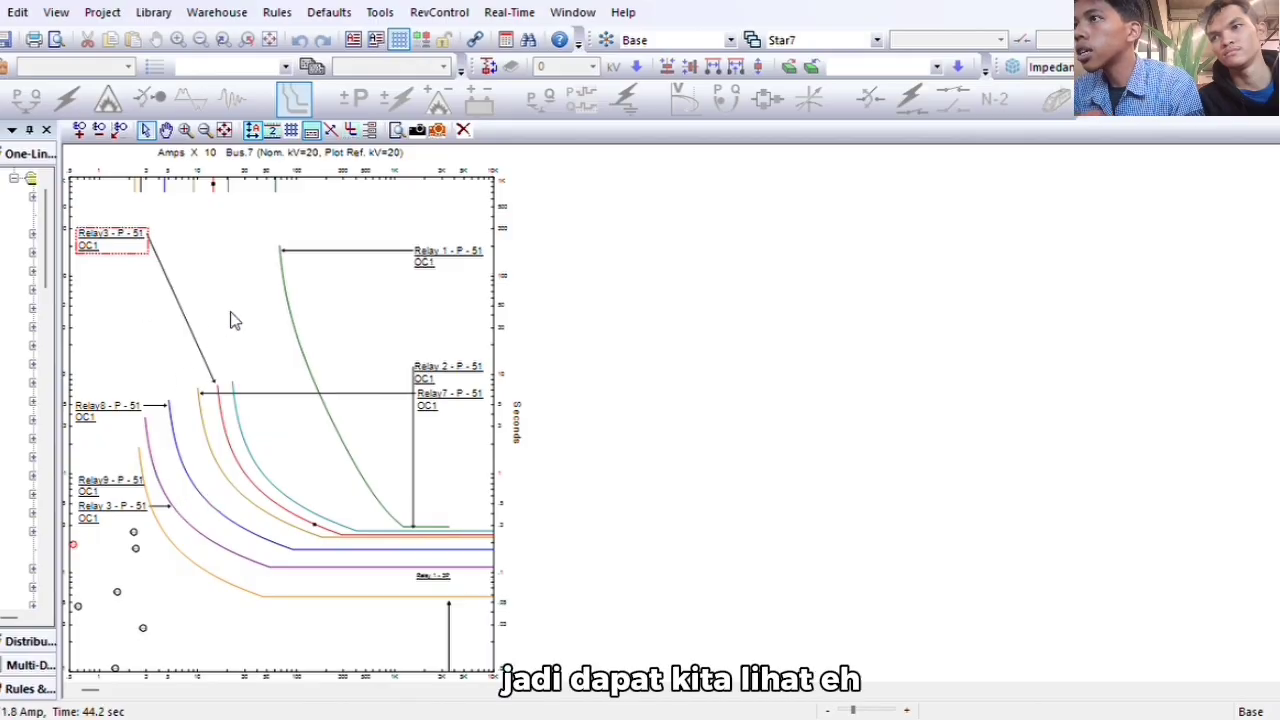
pyautogui.scroll(2, 290, 265)
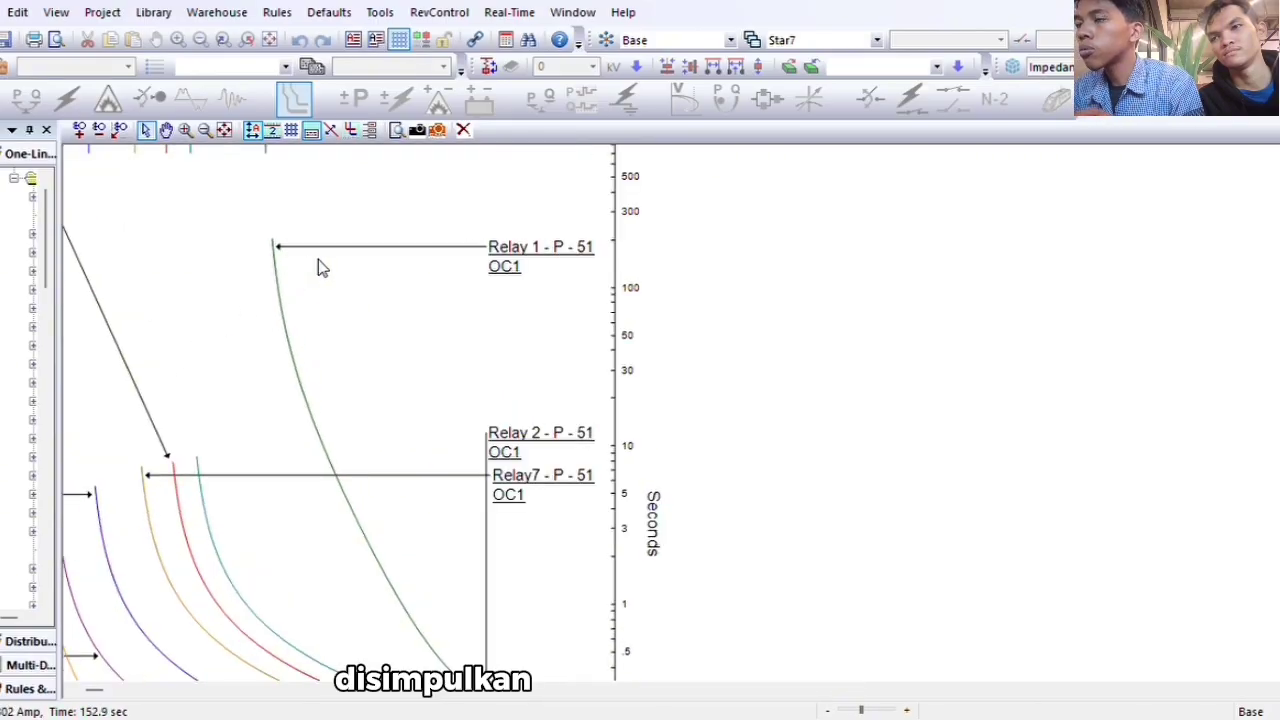
pyautogui.scroll(1, 385, 305)
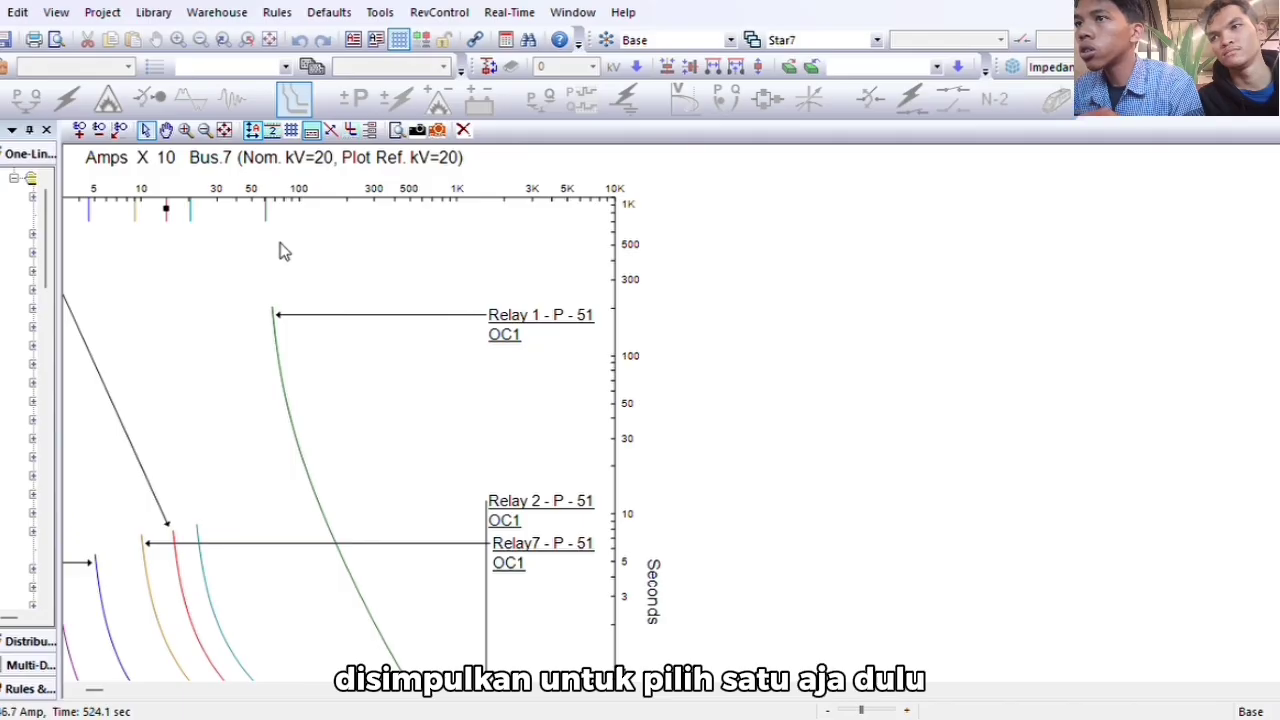
pyautogui.scroll(-1, 283, 251)
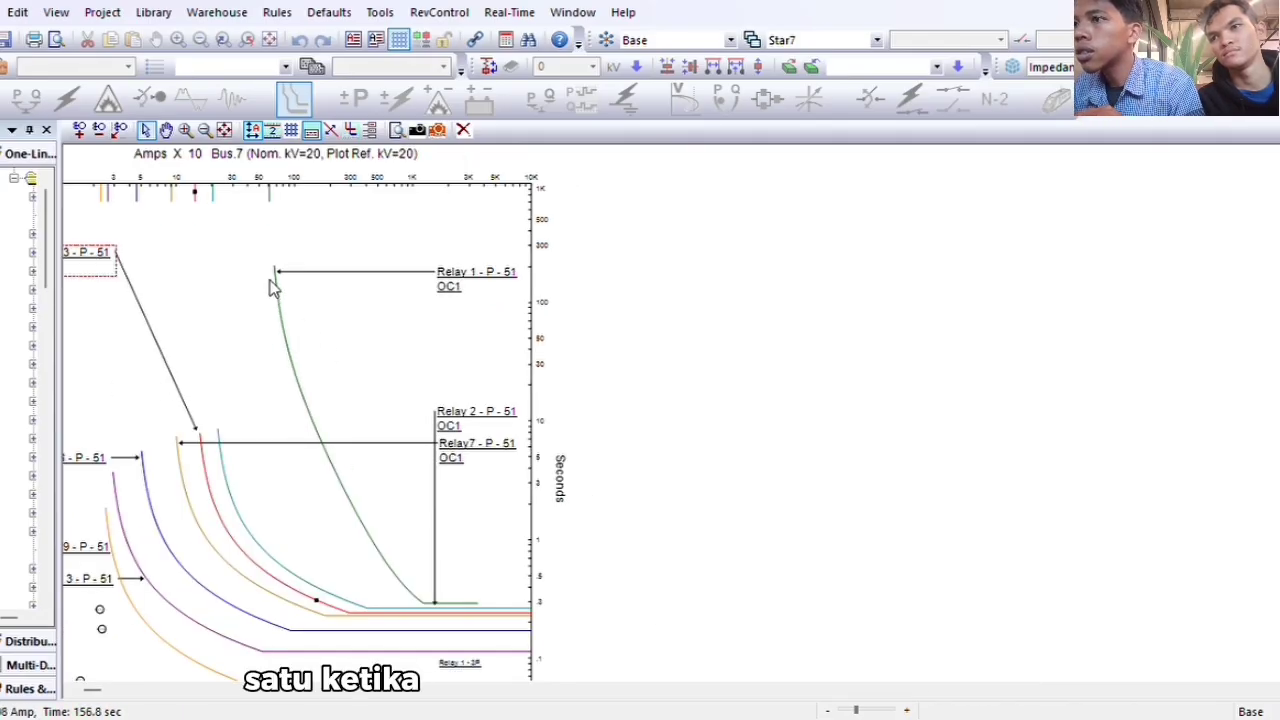
pyautogui.scroll(-5, 340, 508)
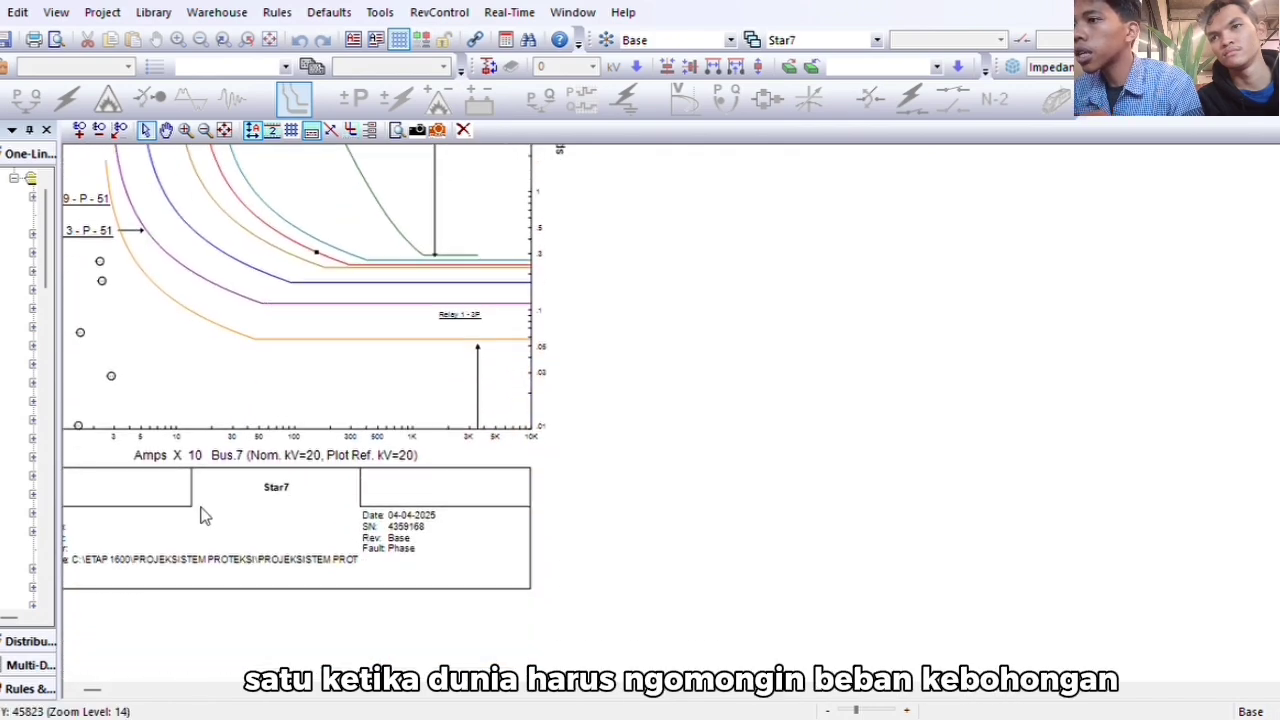
pyautogui.scroll(3, 418, 378)
pyautogui.scroll(4, 418, 378)
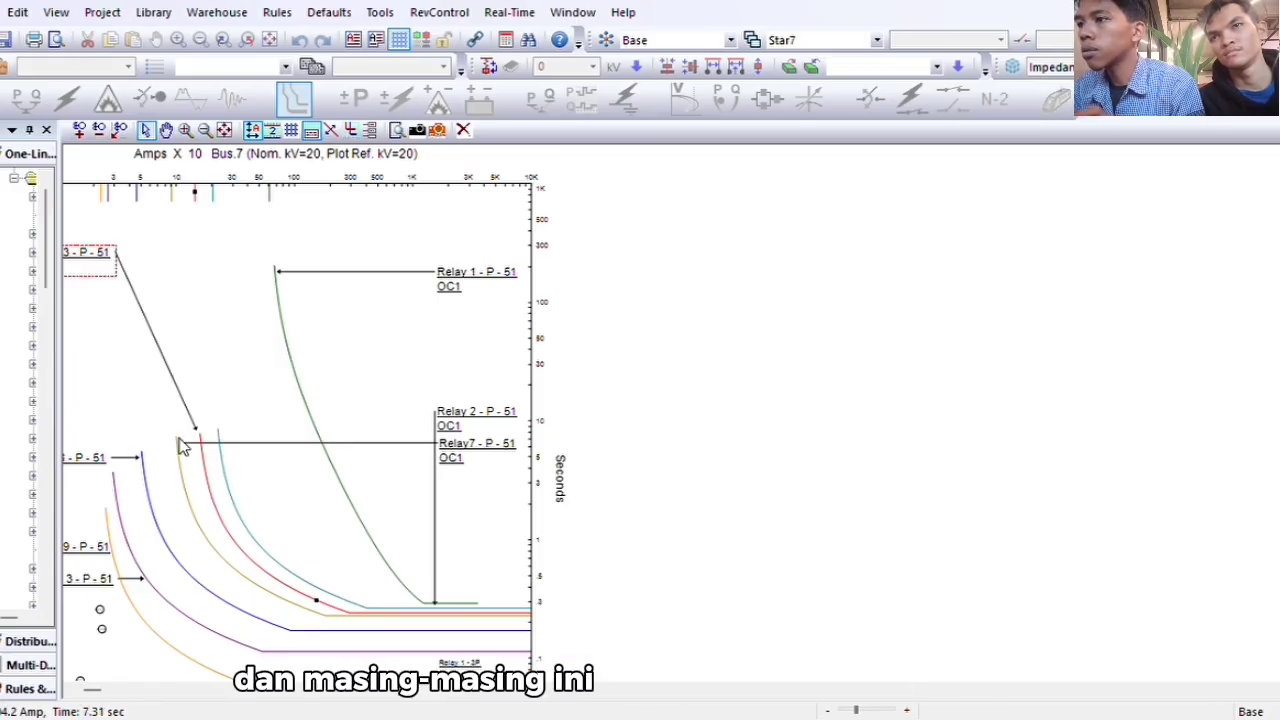
pyautogui.scroll(-2, 270, 537)
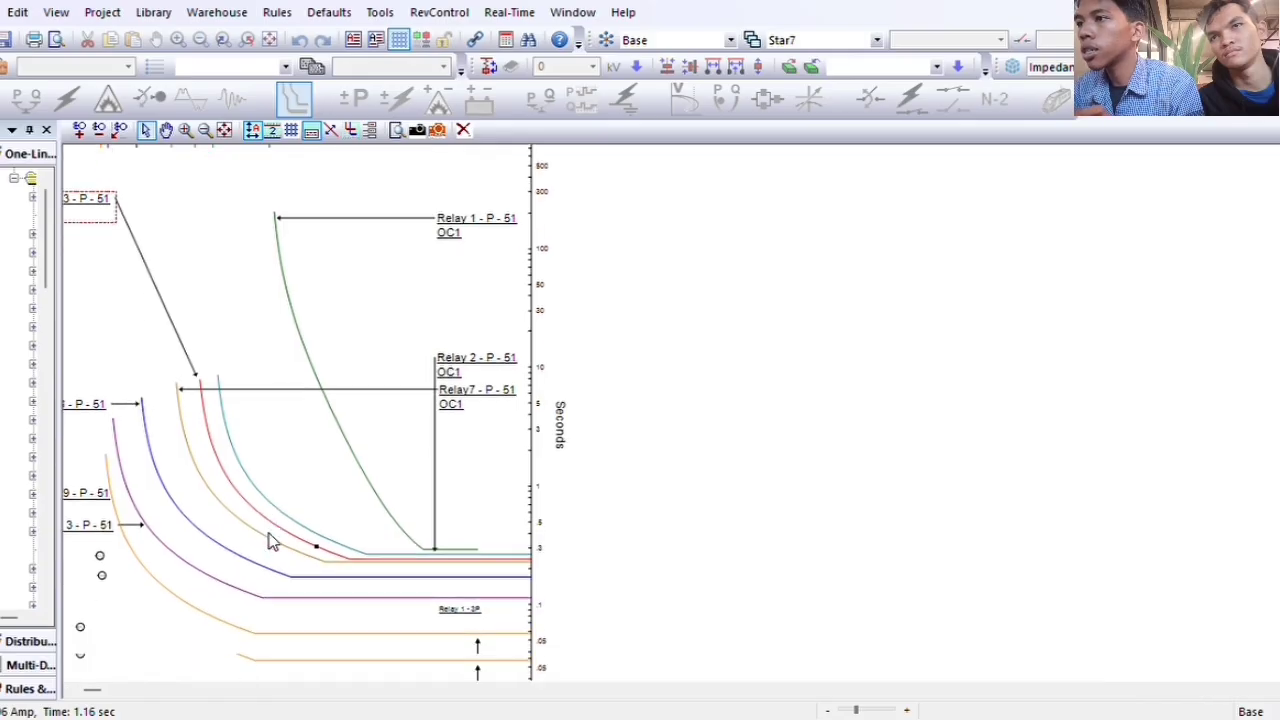
pyautogui.scroll(-1, 478, 610)
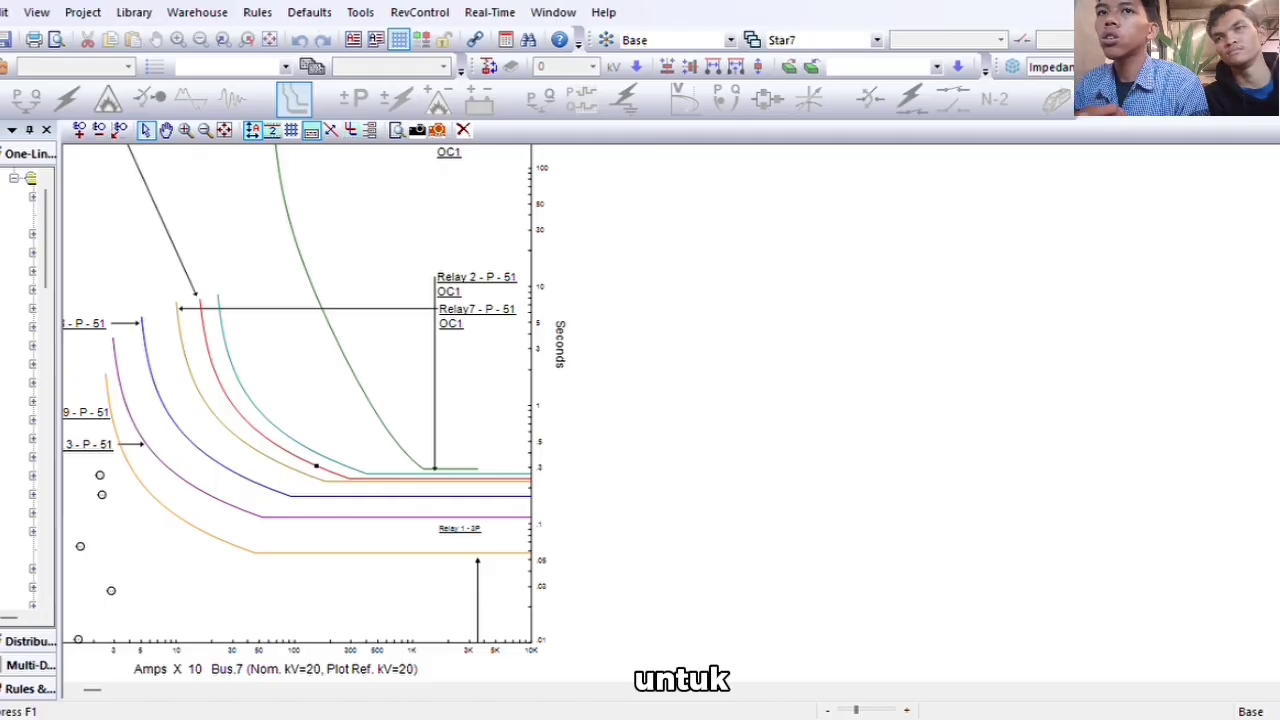
# Return from the relay curve plot to the OLV1 one-line diagram and simulate the protective device sequence for a fault at Bus9
pyautogui.click(1250, 12)
pyautogui.click(900, 316)
pyautogui.click(866, 191)
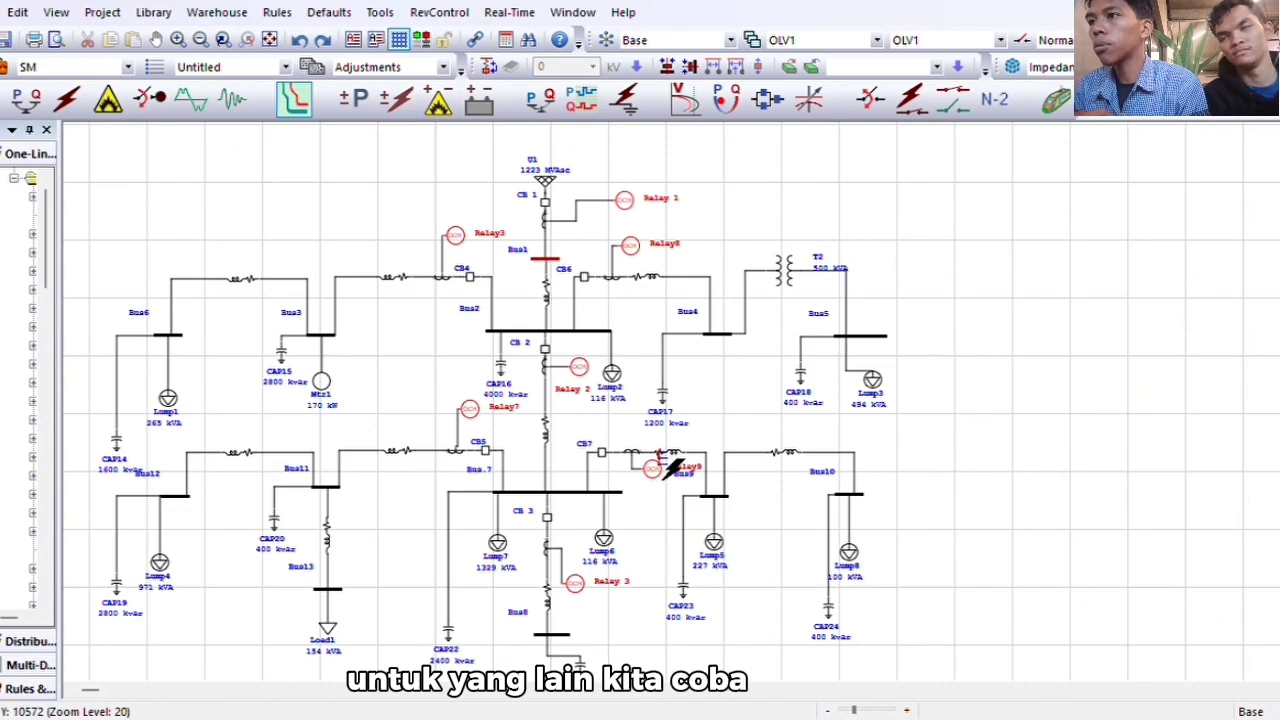
pyautogui.click(726, 503)
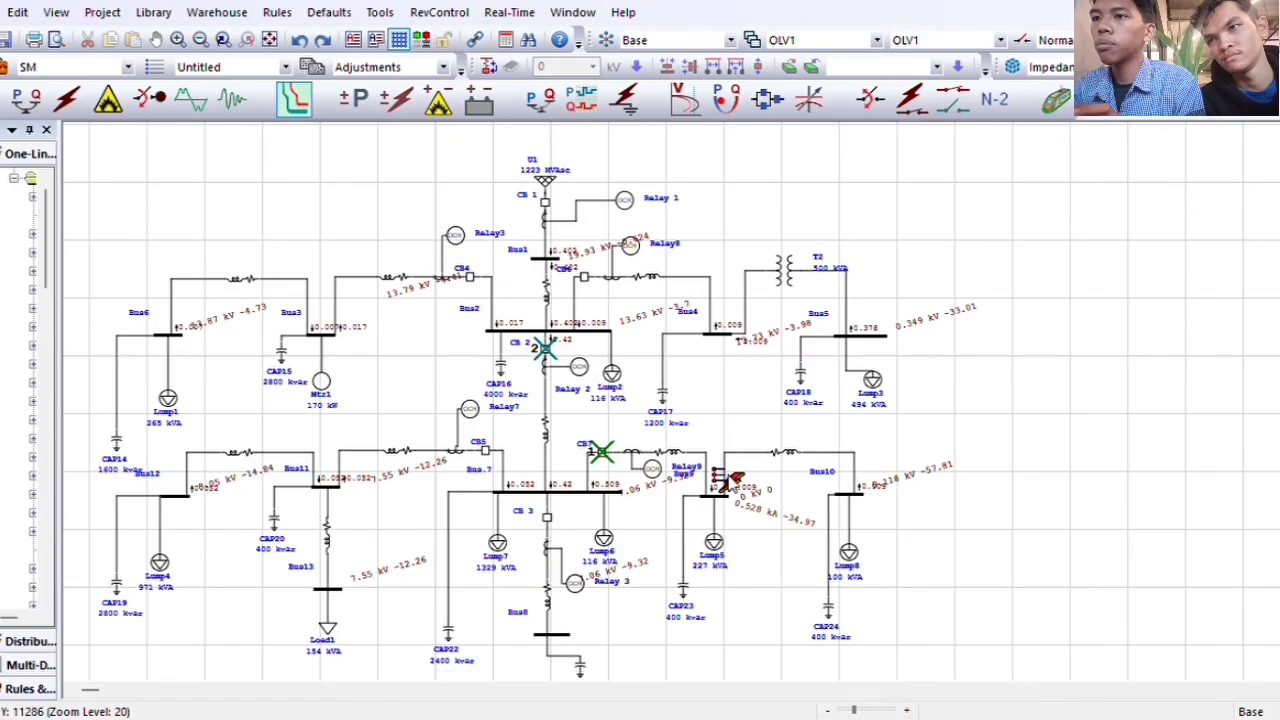
# Simulate the protective device sequence for faults at Bus11, Bus8 and Bus1 in turn
pyautogui.moveTo(460, 472)
pyautogui.mouseDown()
pyautogui.moveTo(352, 498)
pyautogui.moveTo(342, 475)
pyautogui.mouseUp()
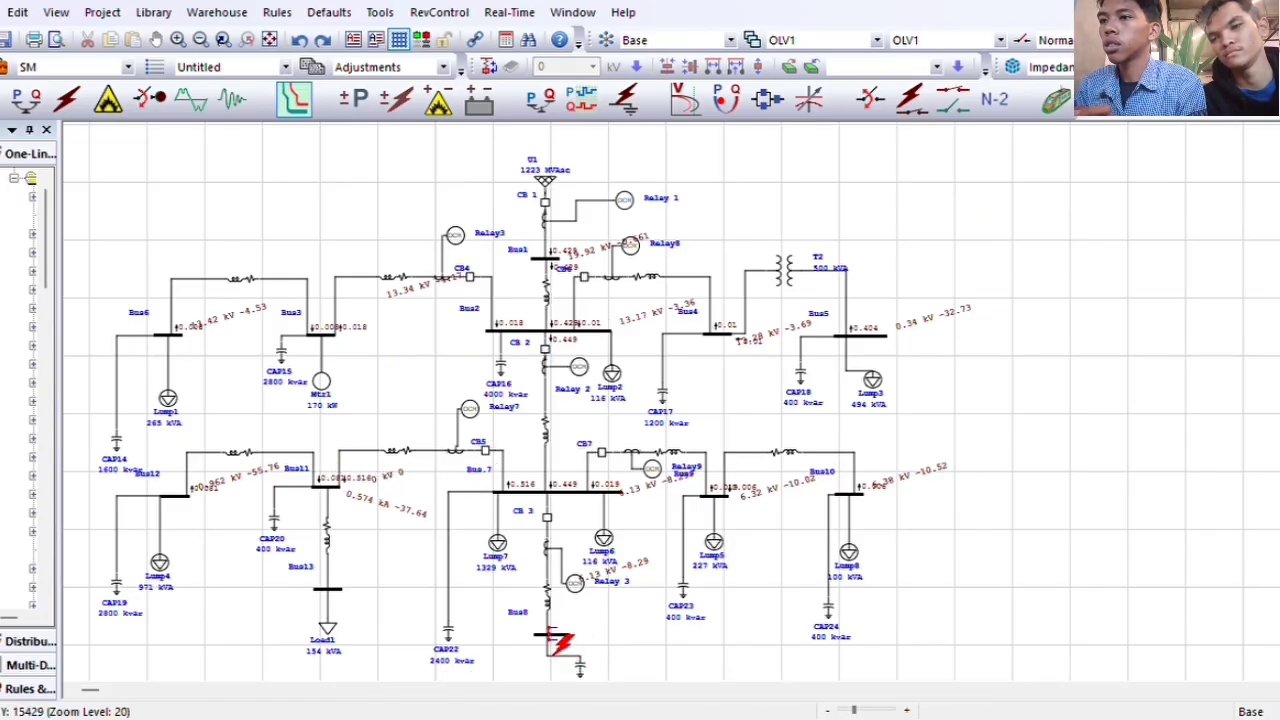
pyautogui.click(552, 636)
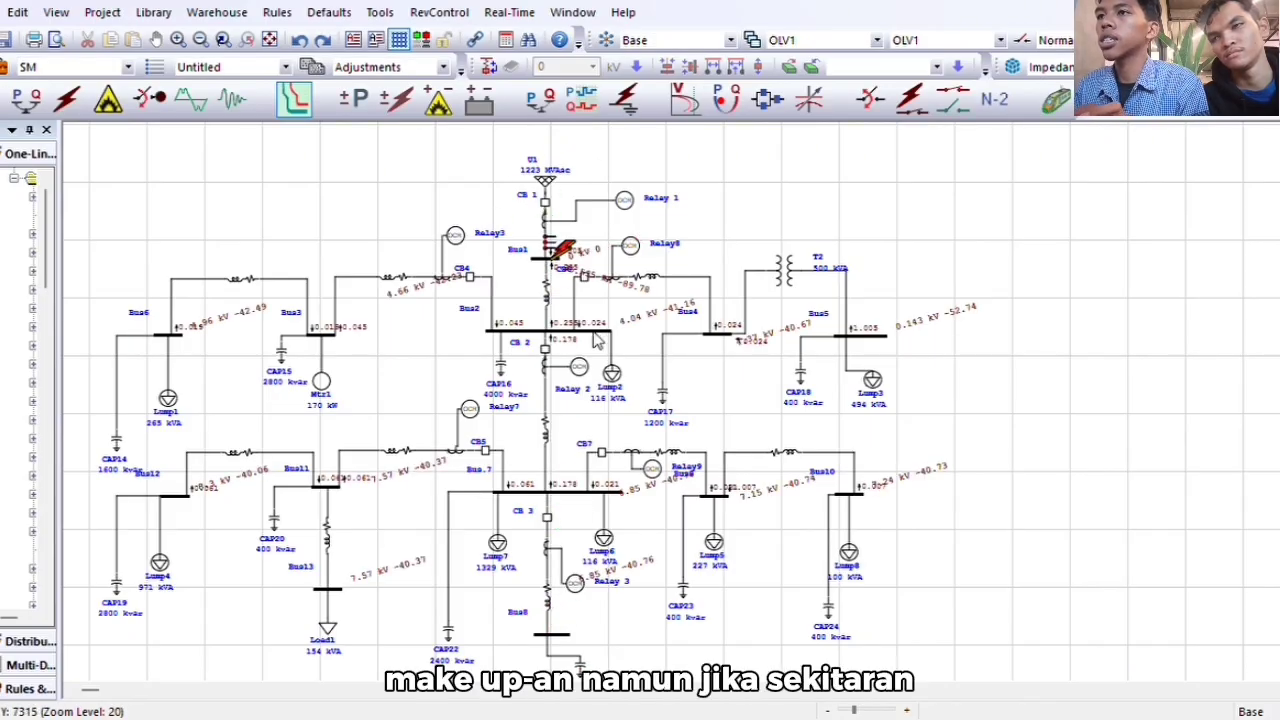
pyautogui.click(545, 202)
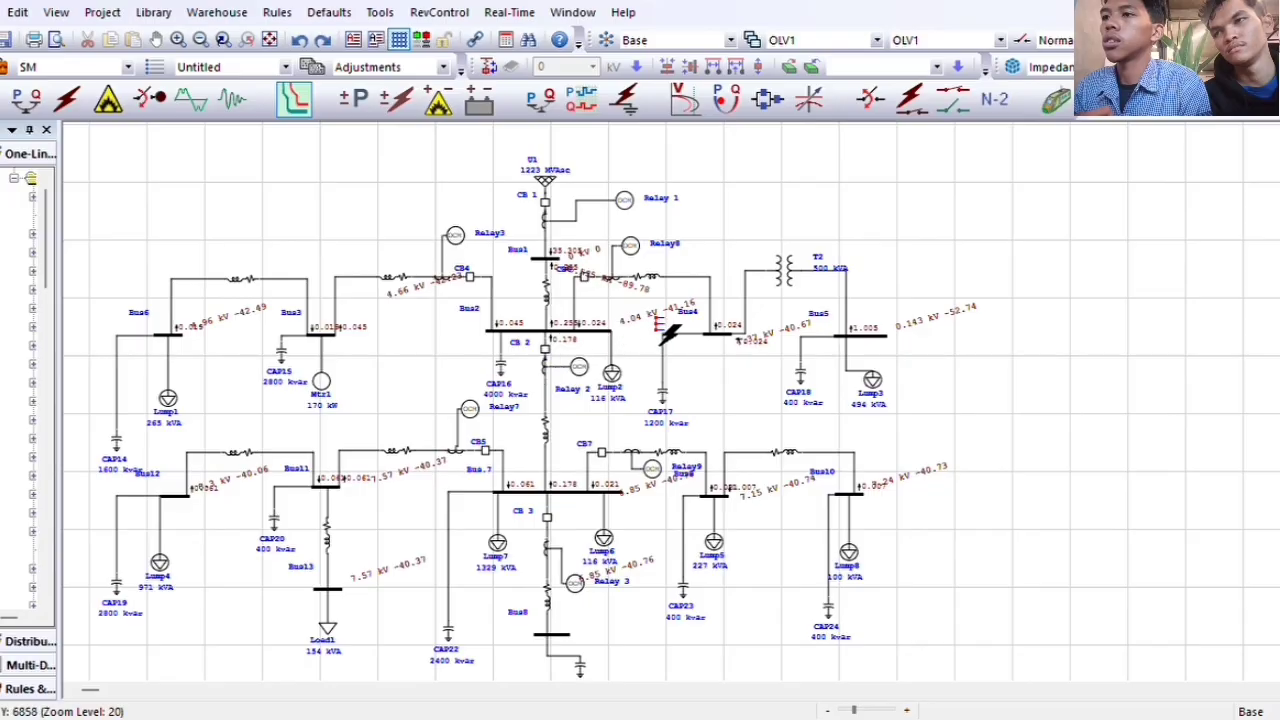
# Simulate faults at Bus6, Bus3, Bus4 and Bus5 in turn to check the breaker operation on the upper feeders
pyautogui.click(168, 337)
pyautogui.click(168, 343)
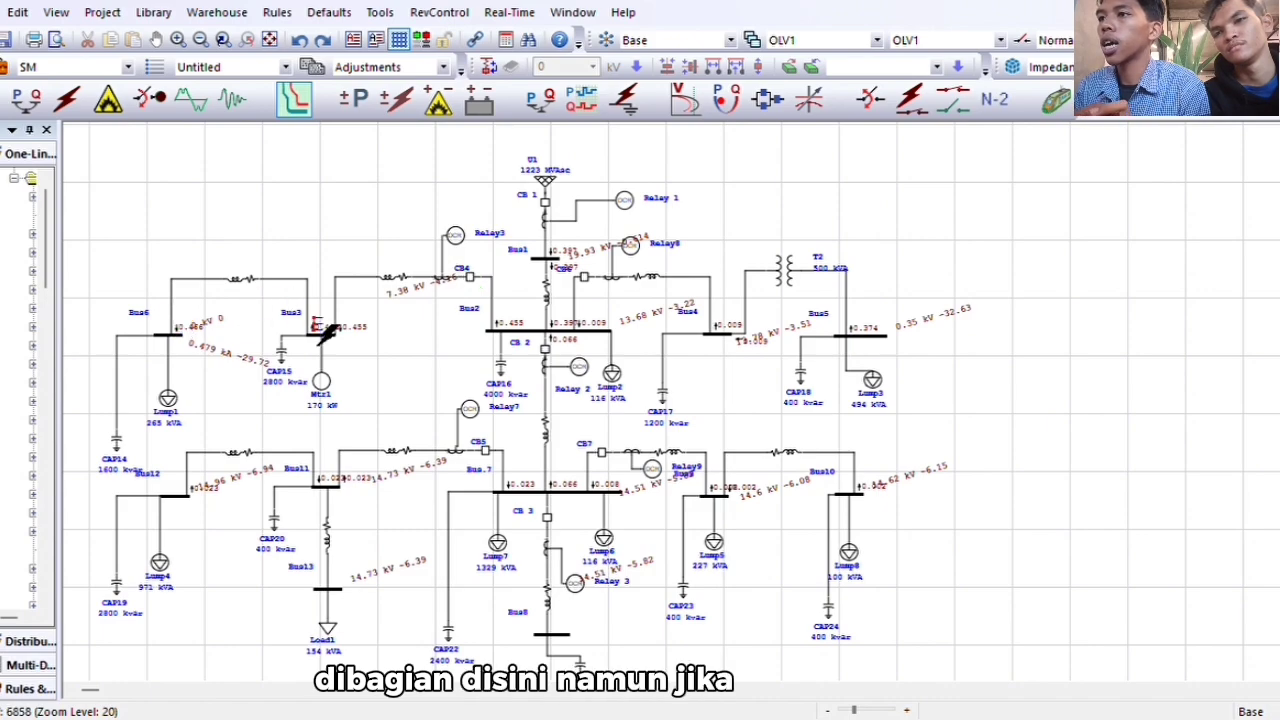
pyautogui.click(340, 330)
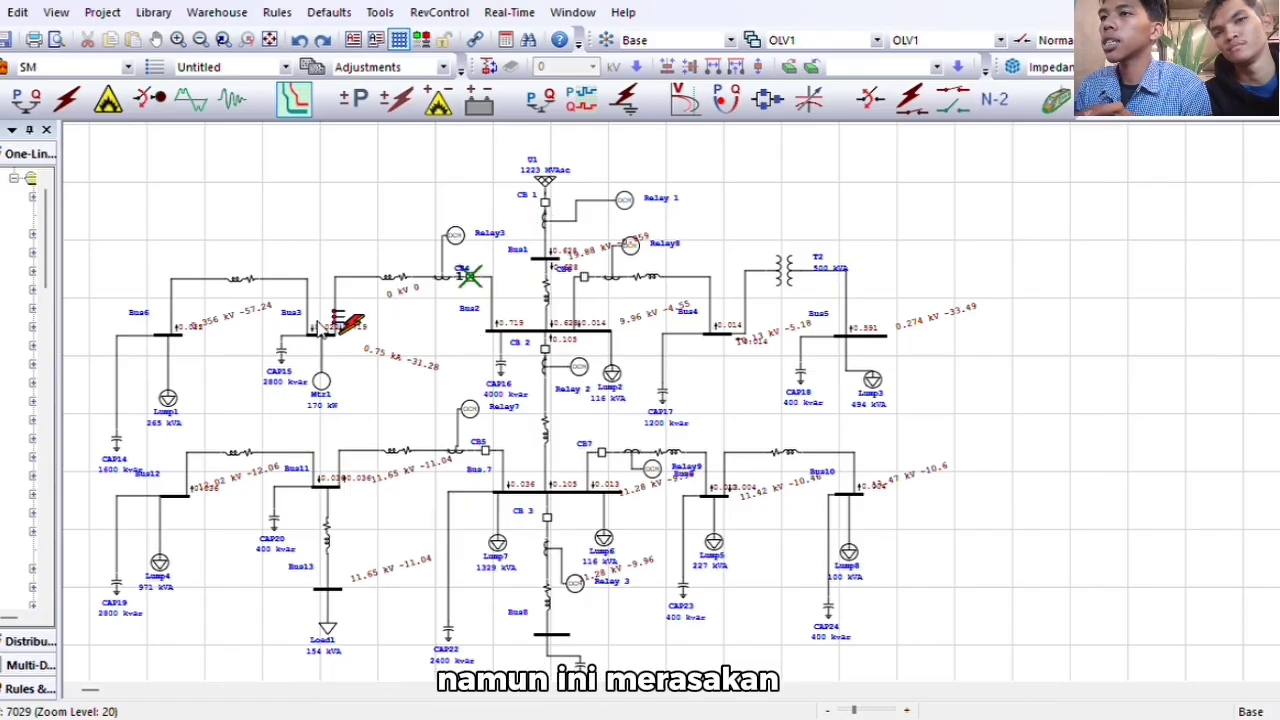
pyautogui.moveTo(347, 326)
pyautogui.mouseDown()
pyautogui.moveTo(670, 299)
pyautogui.moveTo(740, 366)
pyautogui.moveTo(733, 325)
pyautogui.mouseUp()
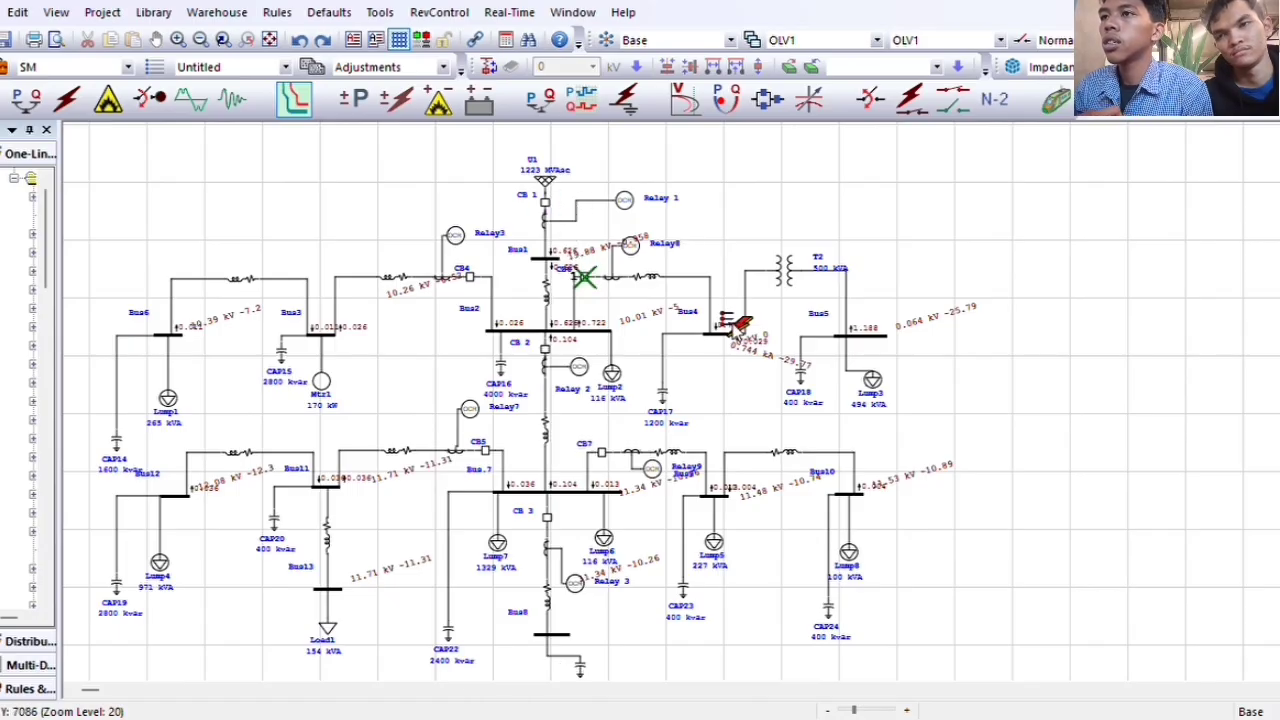
pyautogui.moveTo(740, 325)
pyautogui.mouseDown()
pyautogui.moveTo(858, 338)
pyautogui.moveTo(866, 360)
pyautogui.moveTo(866, 333)
pyautogui.mouseUp()
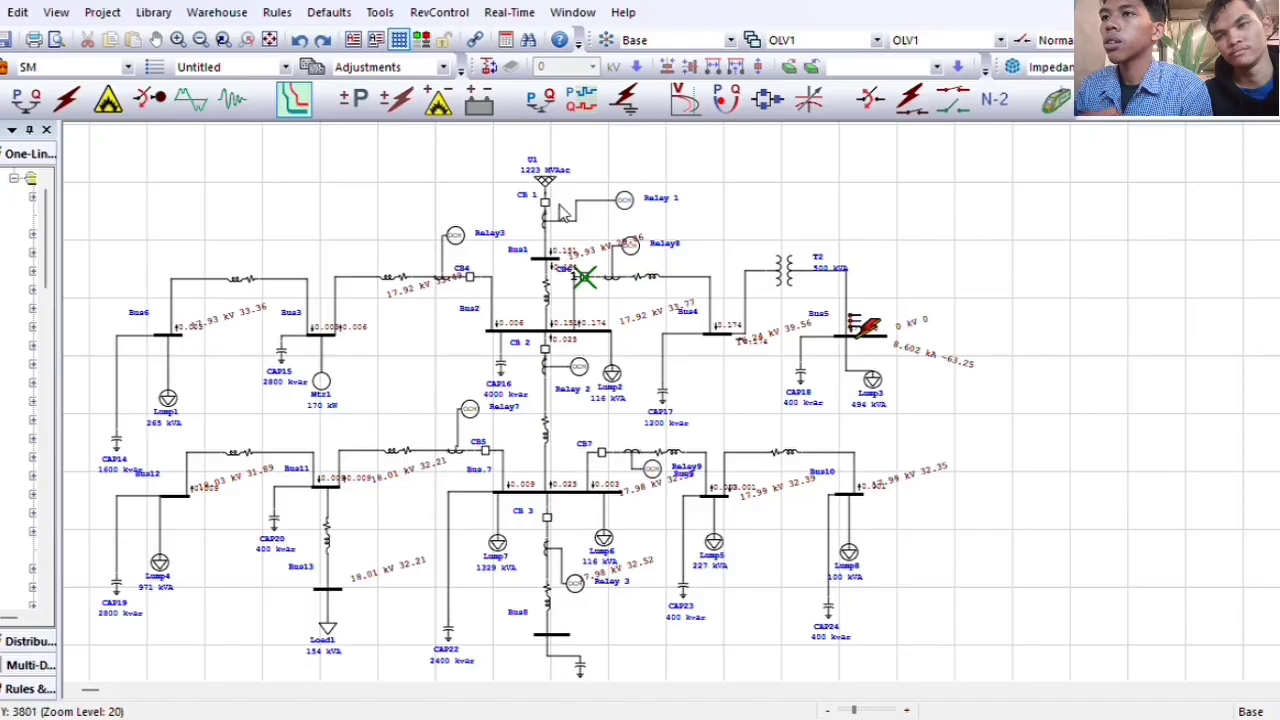